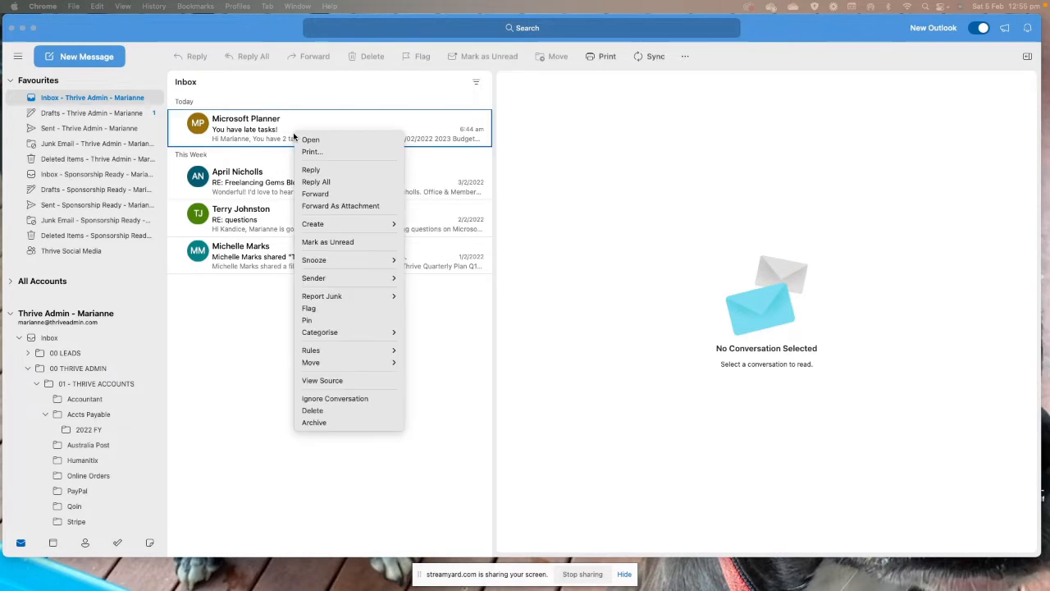
Step: Mark the Microsoft Planner message "You have late tasks!" as unread in the inbox
click(322, 244)
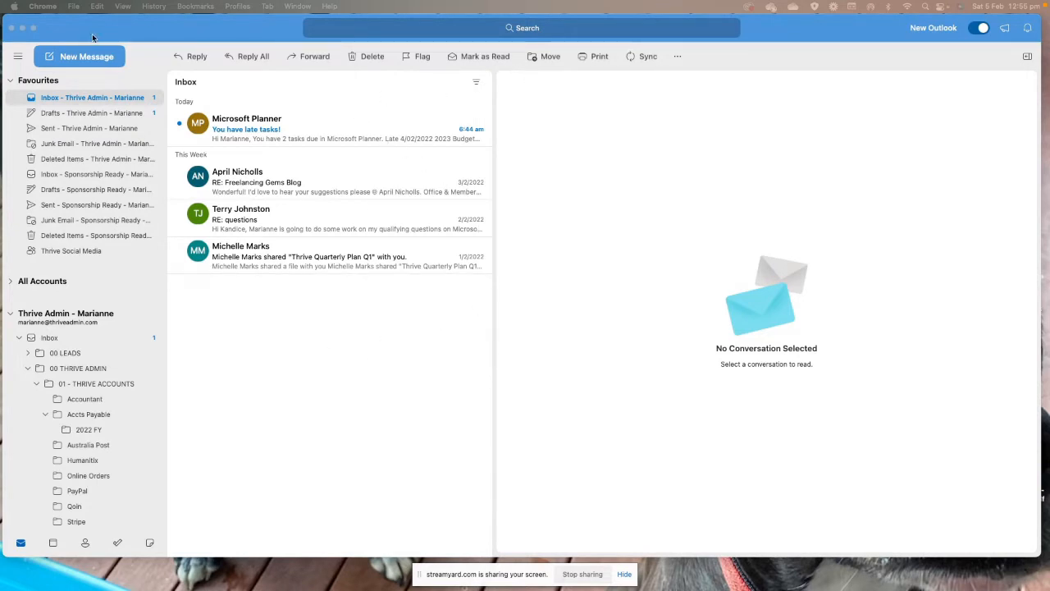
Step: Open the mail rules for the Thrive Admin account and create a new rule named "Microsoft Planner Notifications"
click(152, 31)
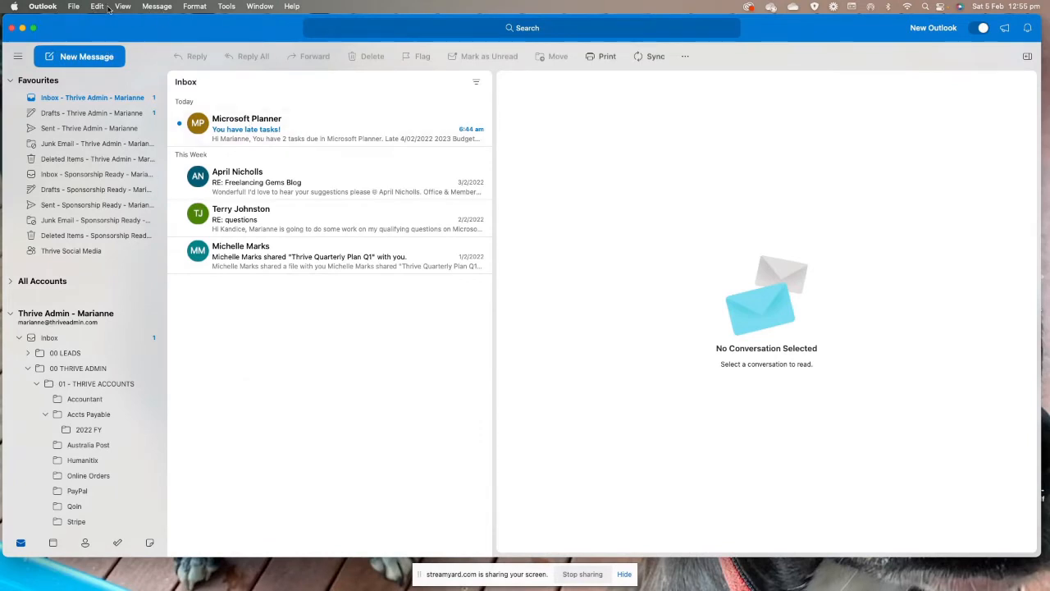
click(227, 8)
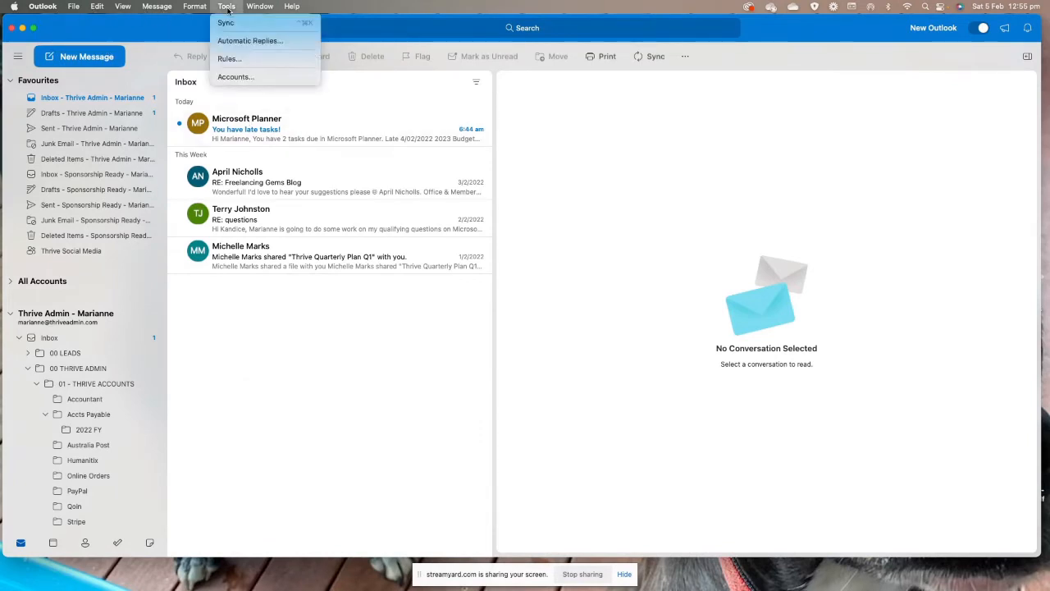
click(228, 59)
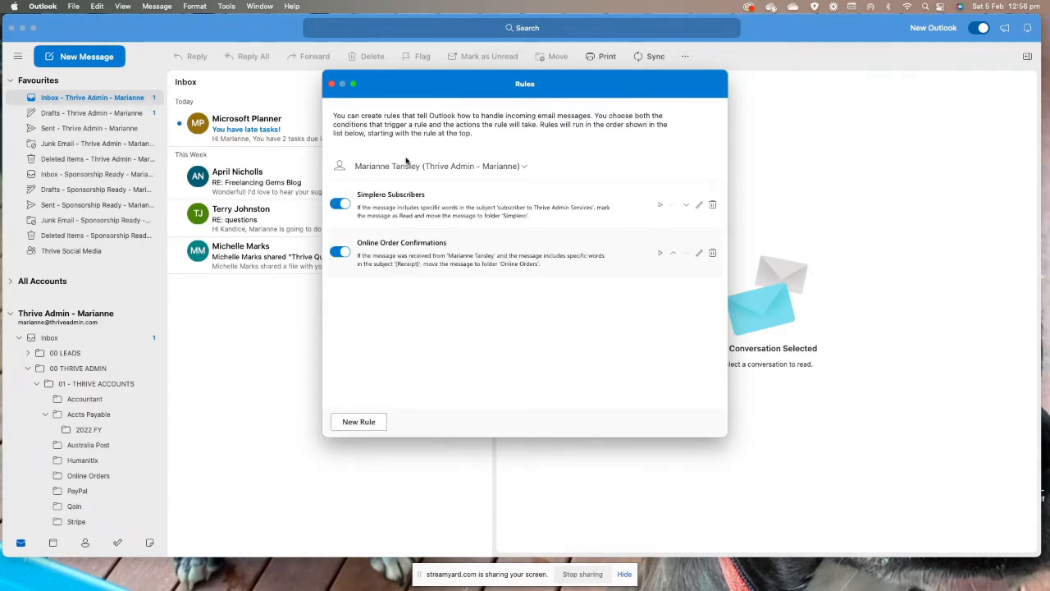
click(525, 167)
click(524, 167)
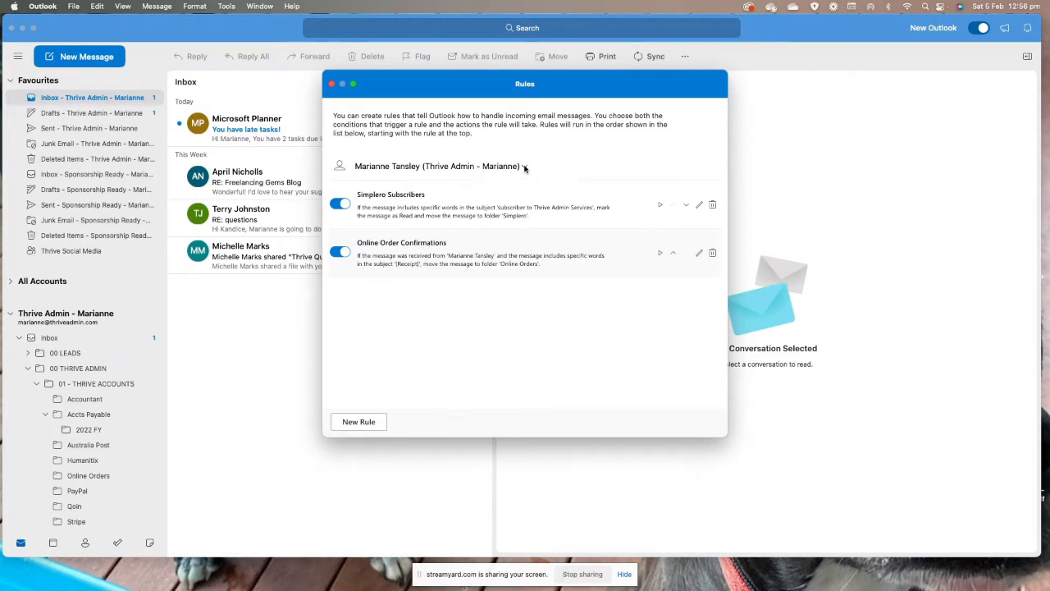
click(359, 422)
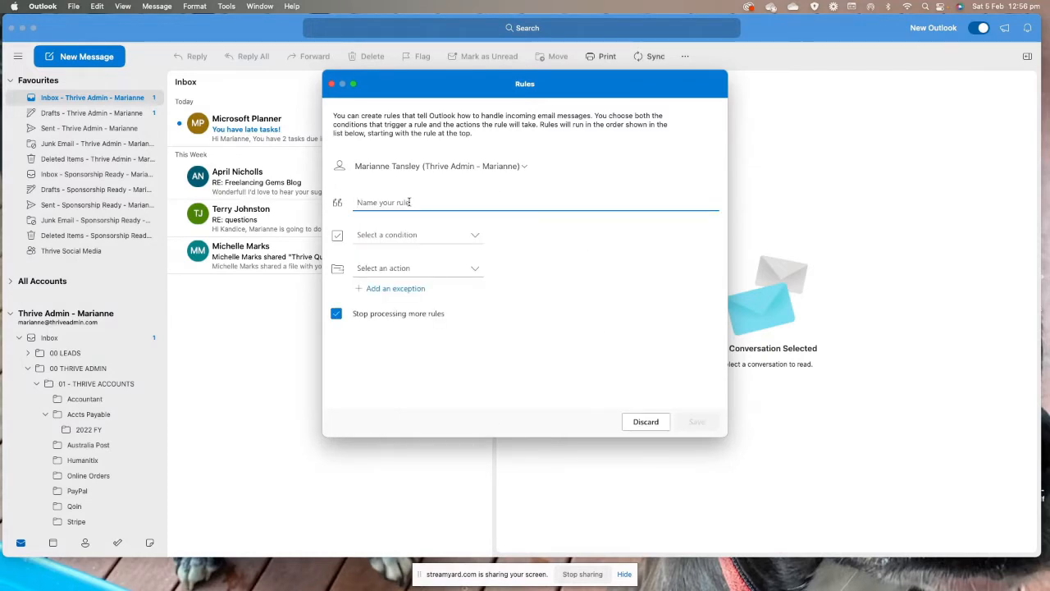
text(Microsoft Planner Notifications)
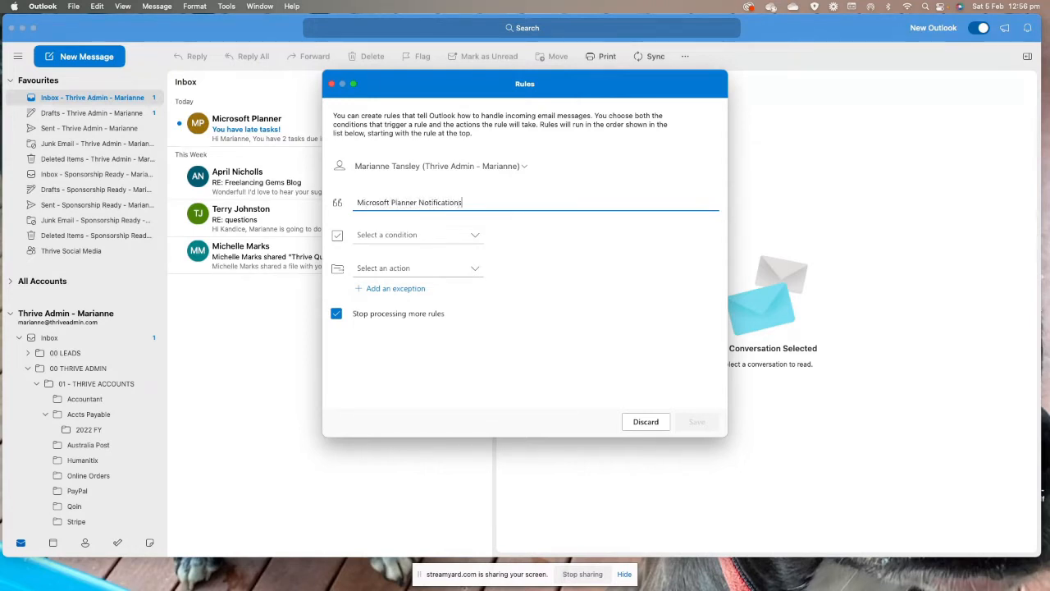
Step: Set the new rule's first condition to "Subject includes"
click(474, 238)
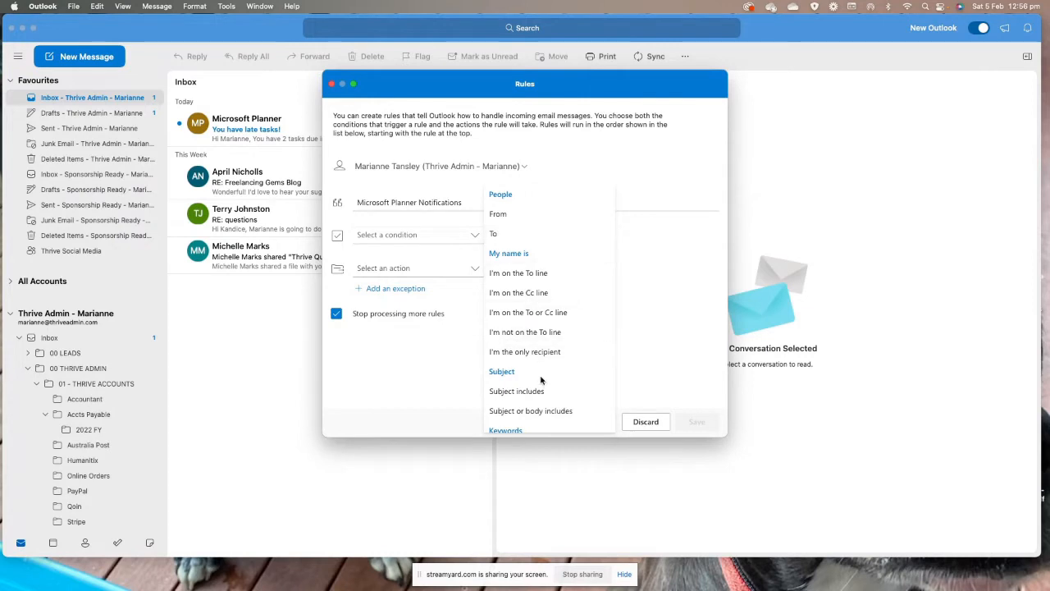
scroll(540, 374, down, 2)
scroll(541, 373, down, 3)
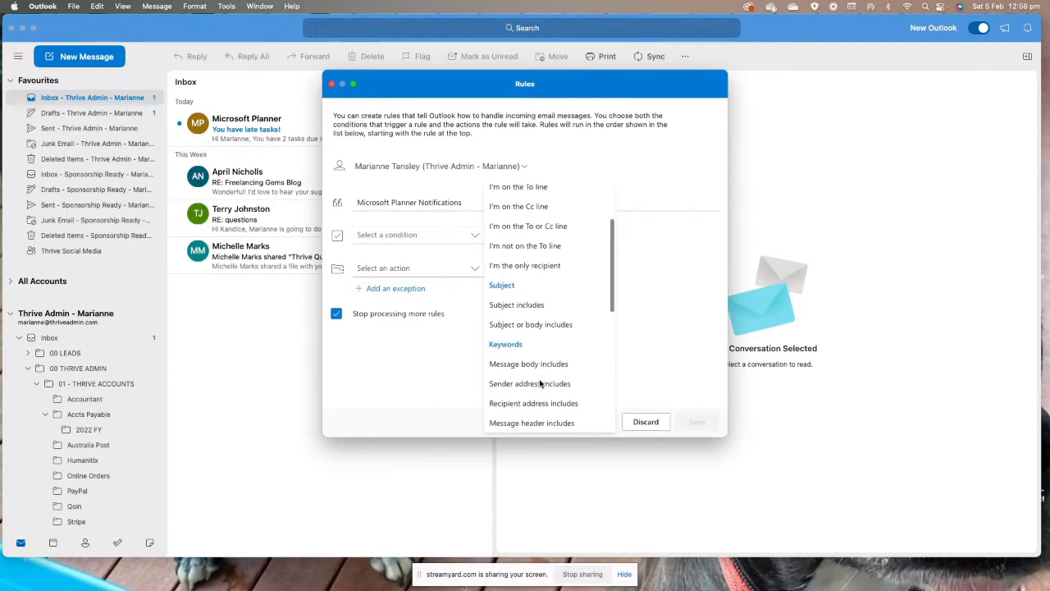
scroll(526, 359, up, 2)
scroll(526, 358, up, 1)
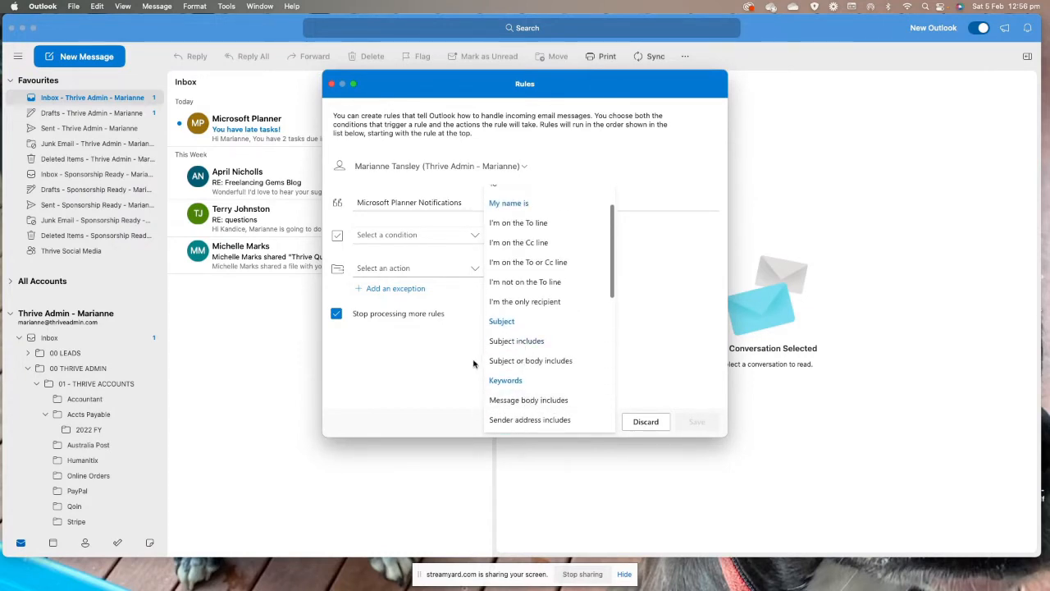
click(533, 341)
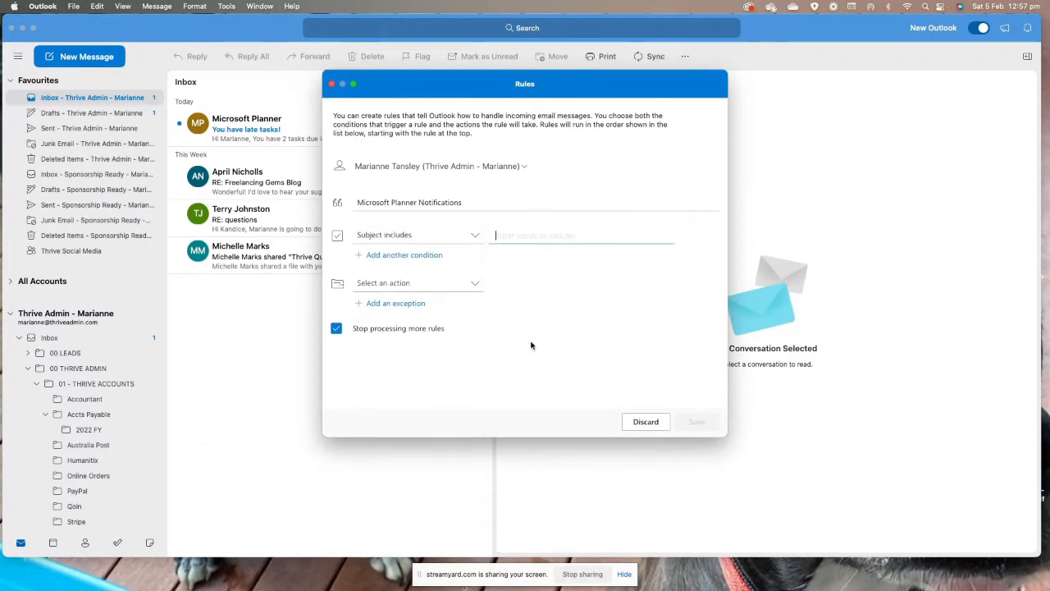
Step: Enter "You have late tasks" as the words the subject must include
click(521, 235)
text(late)
key(BackSpace)
key(BackSpace)
key(BackSpace)
key(BackSpace)
key(BackSpace)
text(You Have)
key(BackSpace)
key(BackSpace)
key(BackSpace)
text(have late ta)
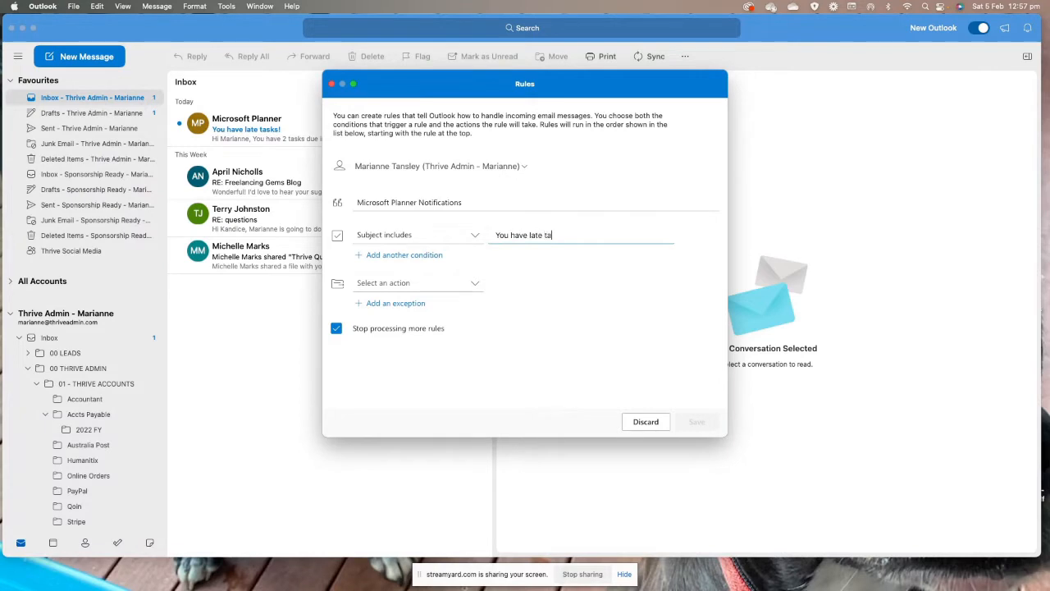
text(sks)
Step: Examine the full range of condition types available for the rule, leaving "Subject includes" selected
click(402, 236)
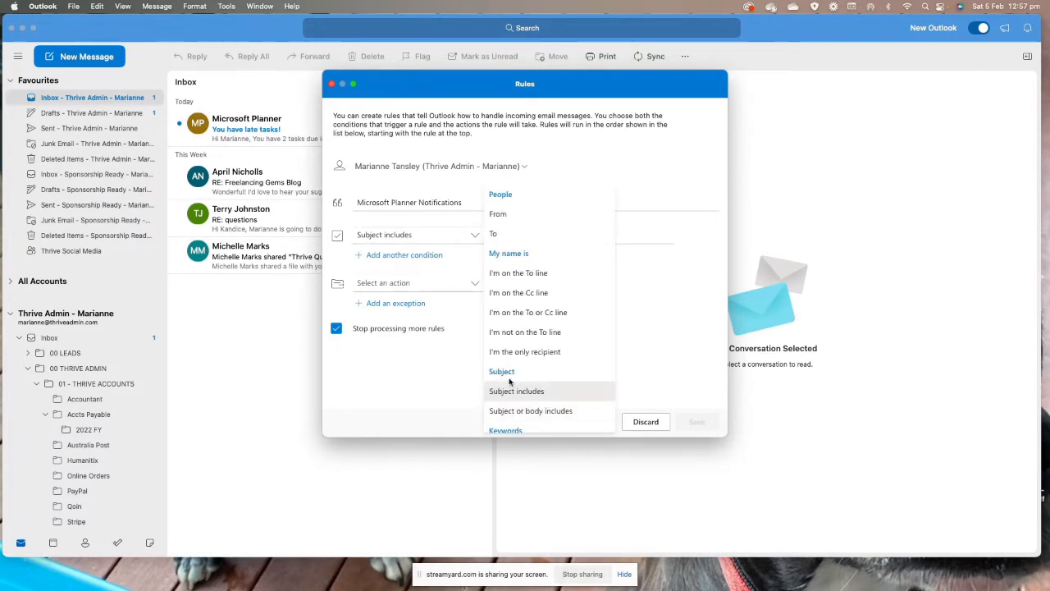
scroll(511, 380, down, 2)
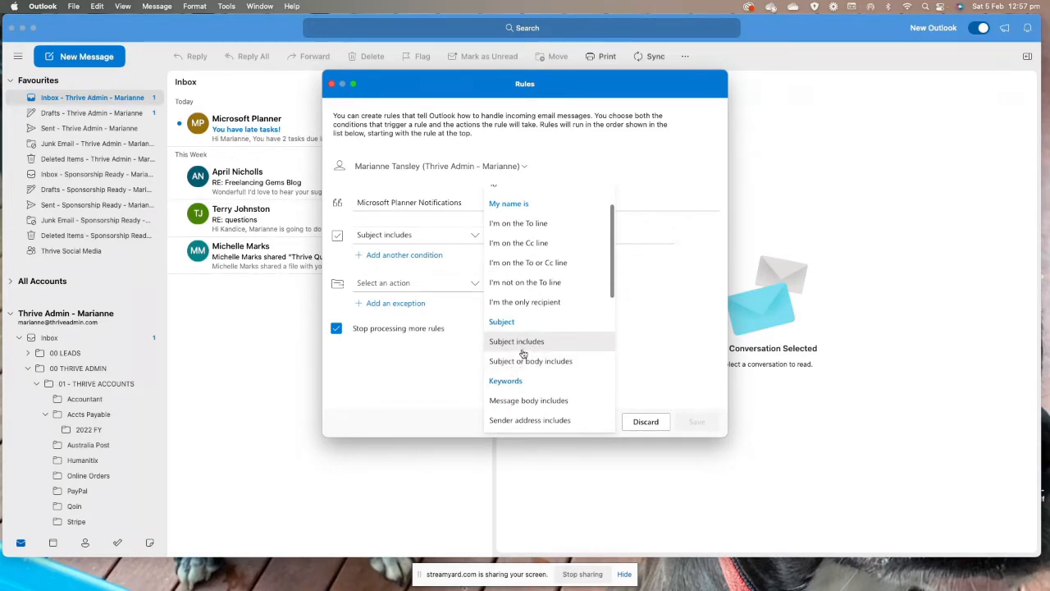
scroll(525, 402, down, 3)
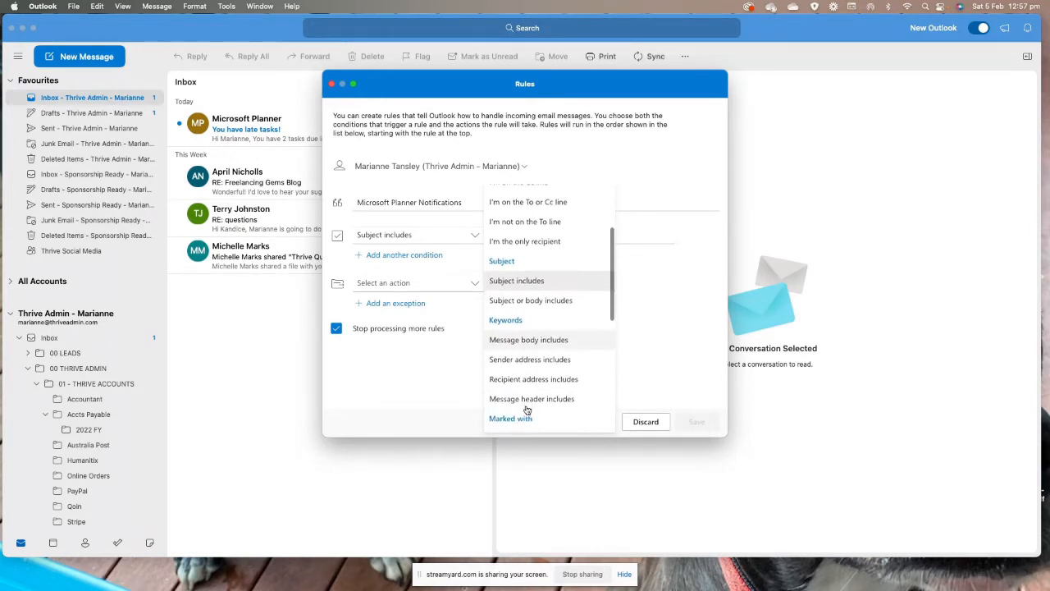
scroll(528, 408, down, 5)
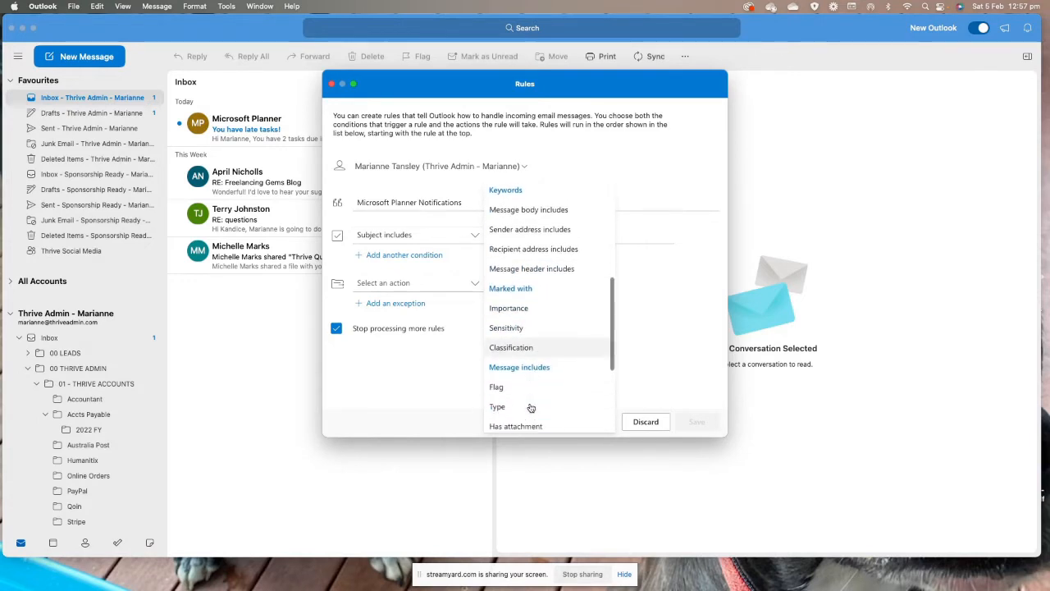
scroll(525, 402, down, 6)
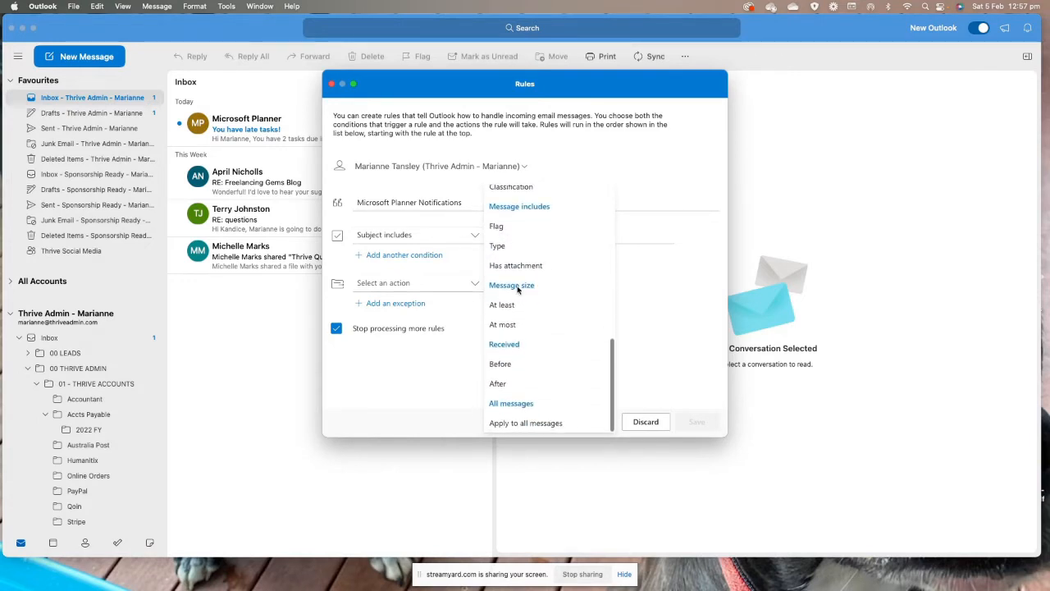
key(Escape)
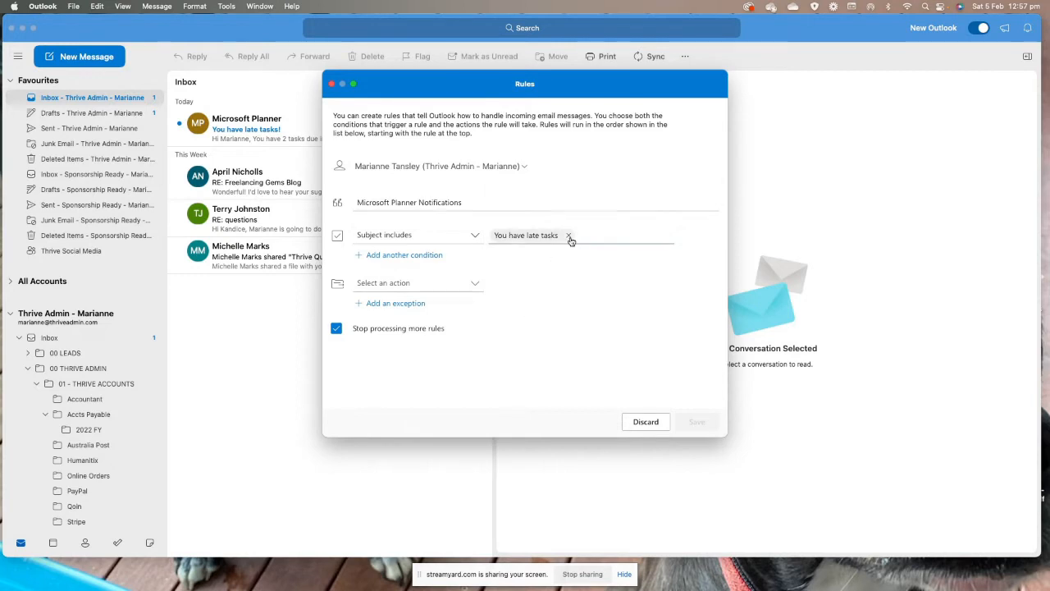
click(475, 236)
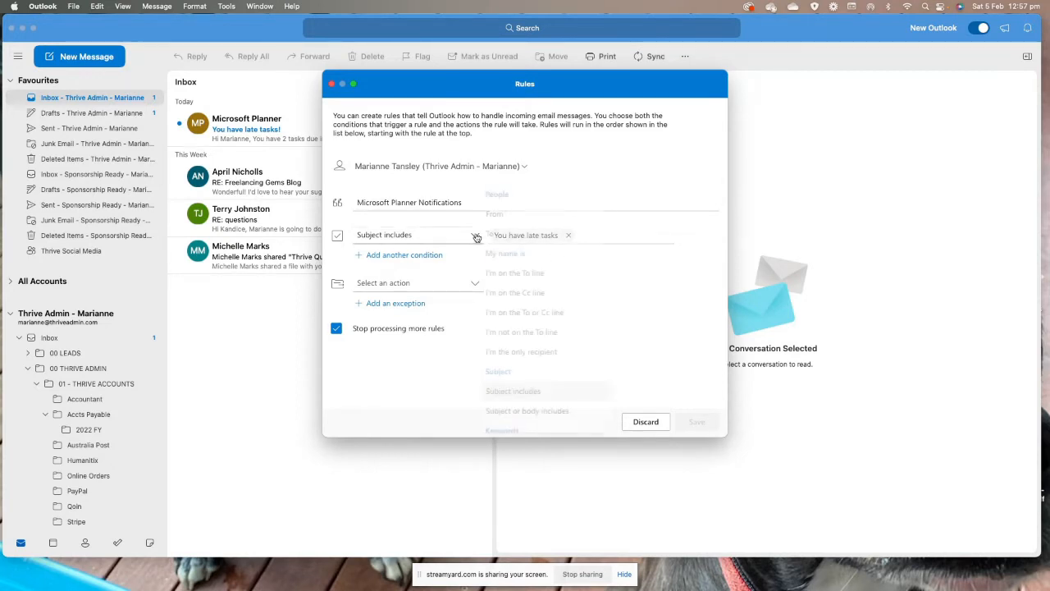
scroll(576, 375, down, 8)
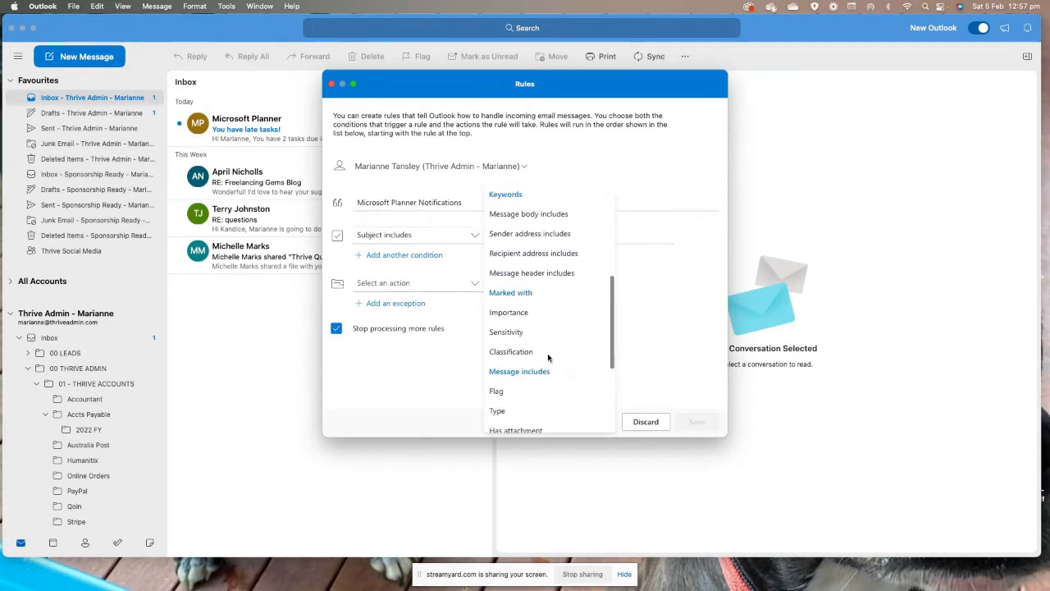
click(416, 379)
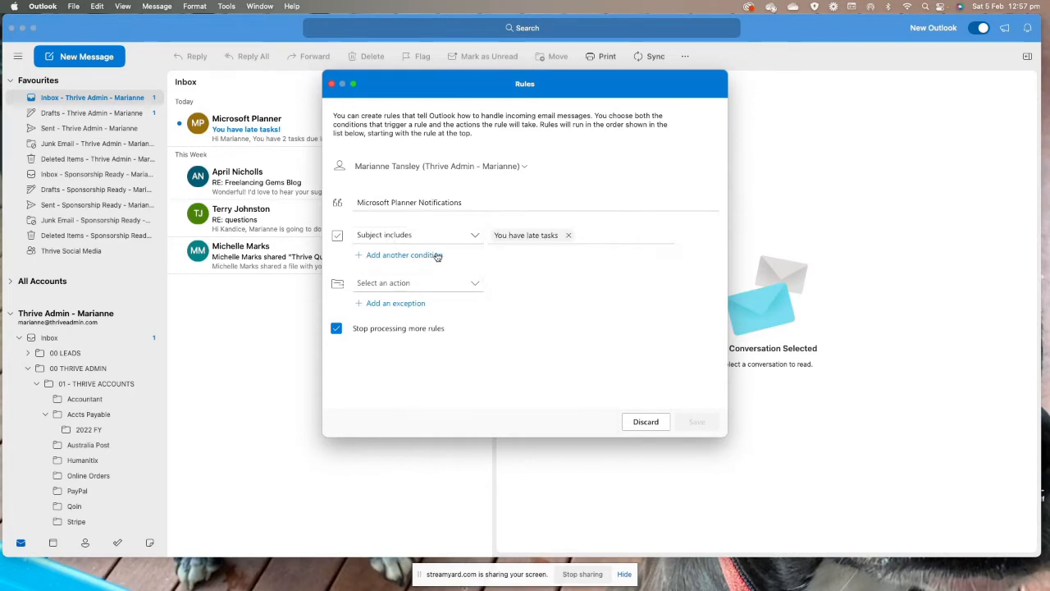
Step: Add a second condition, "From", to the rule and choose Microsoft Planner as the sender
click(407, 256)
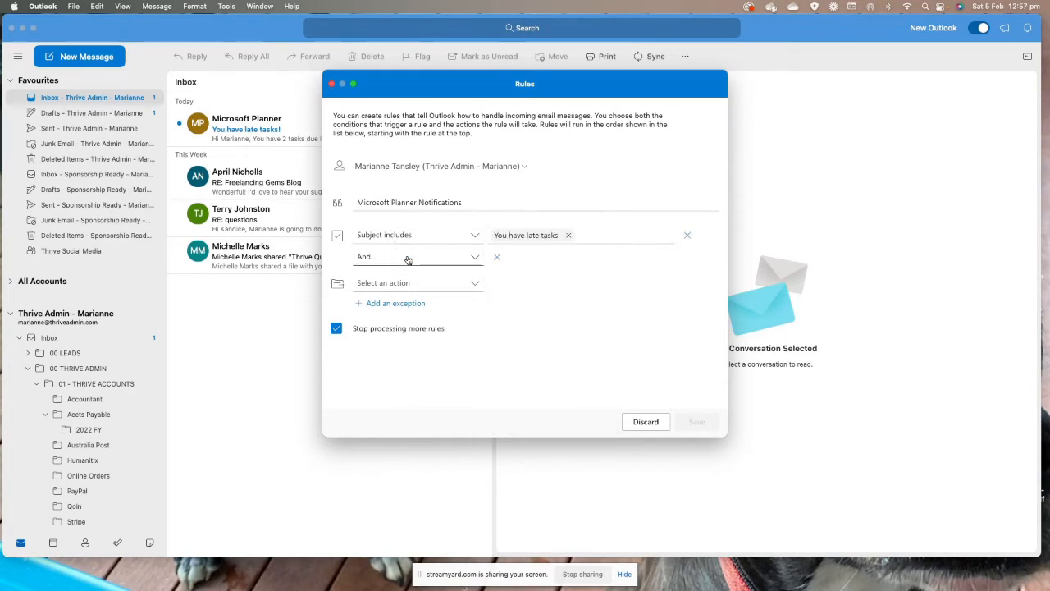
click(476, 259)
click(502, 215)
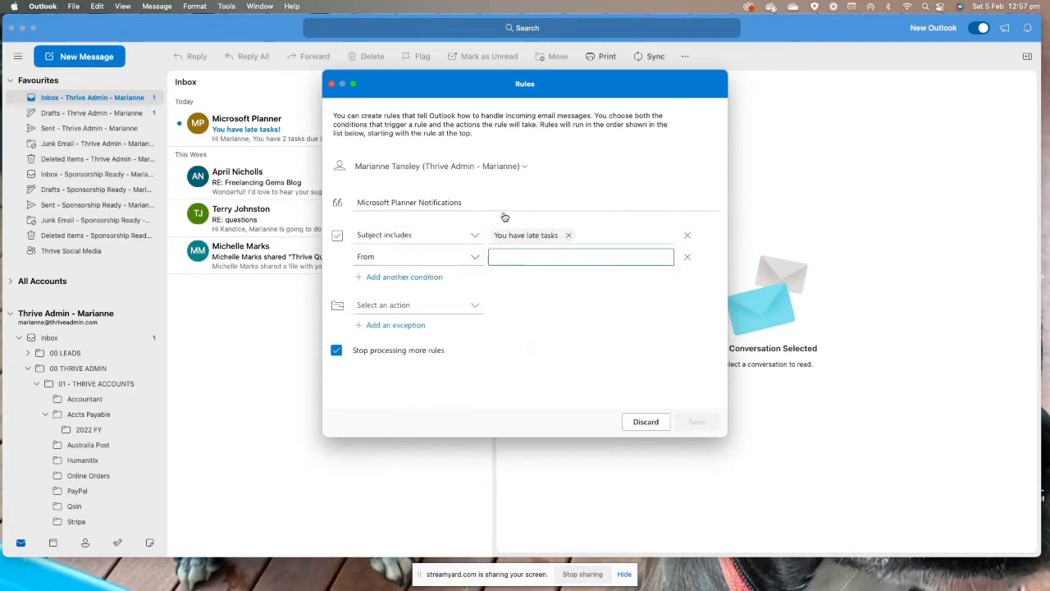
click(516, 257)
text(m)
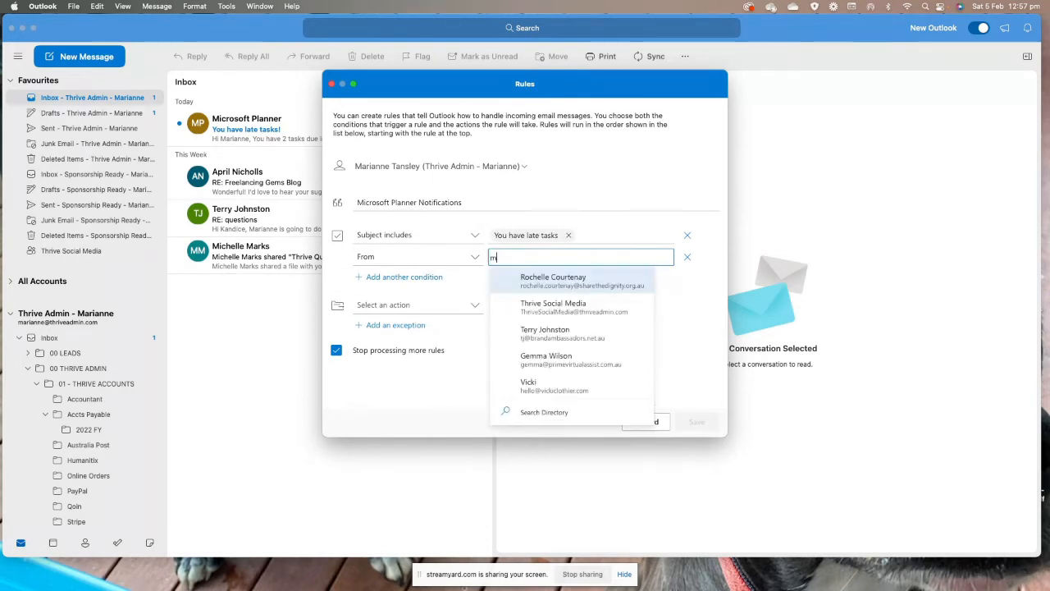
text(icrosoft planner)
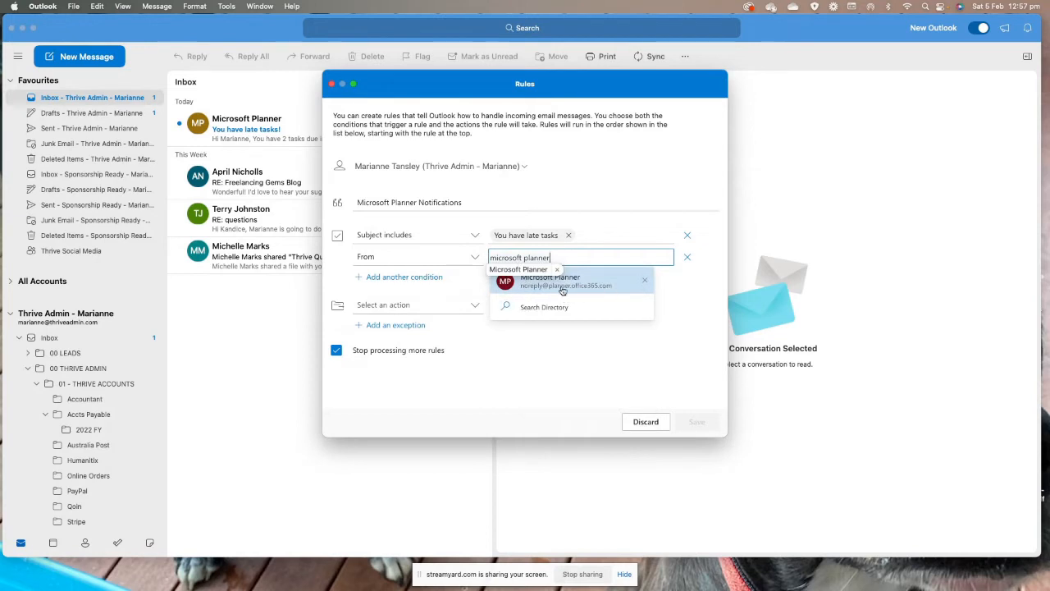
click(566, 292)
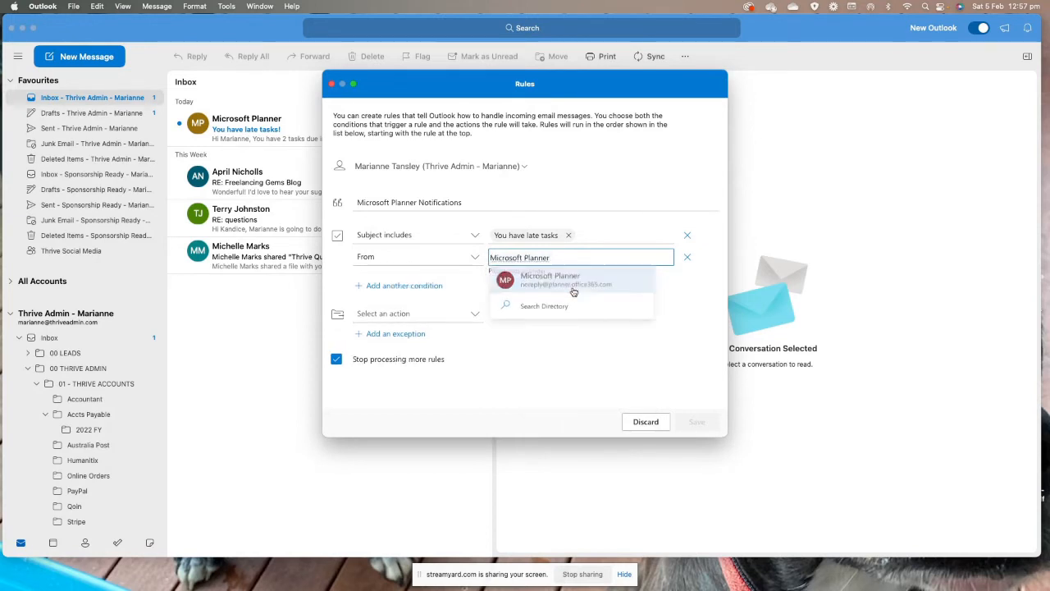
click(547, 351)
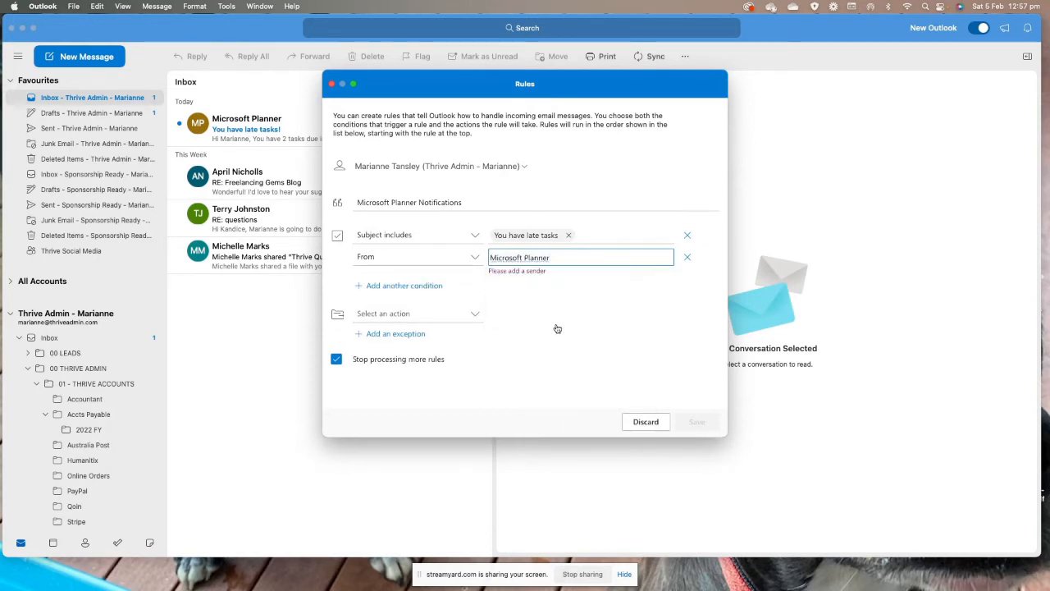
click(565, 262)
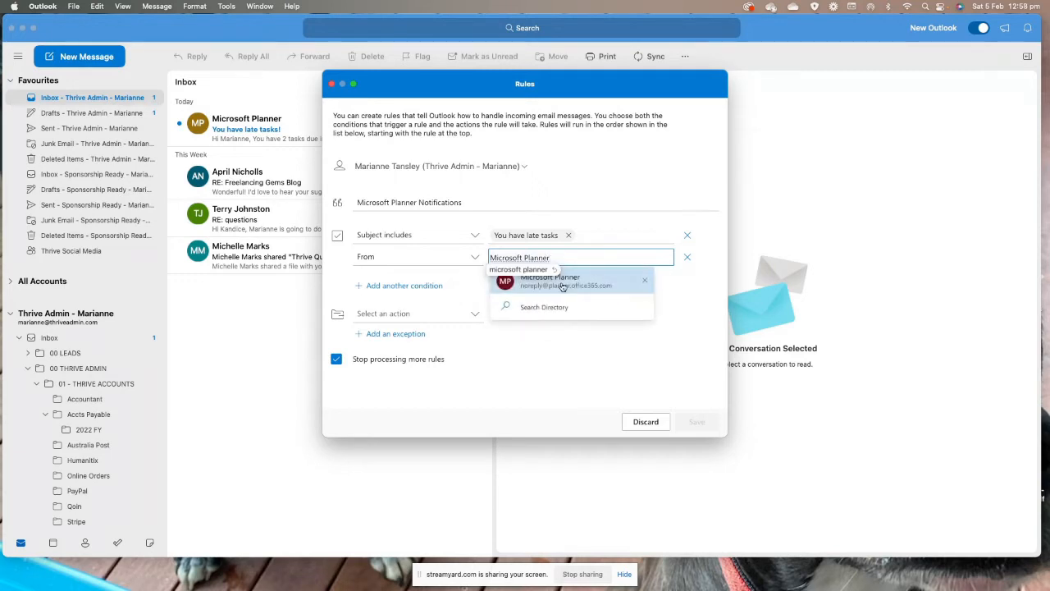
click(563, 286)
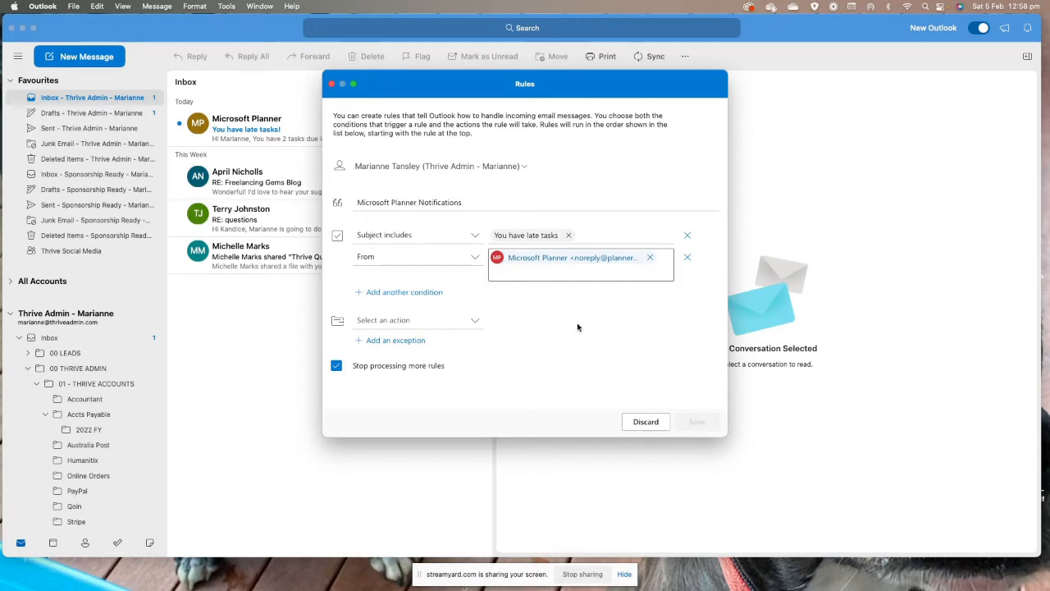
Step: Set the rule's first action to "Mark as read"
click(369, 321)
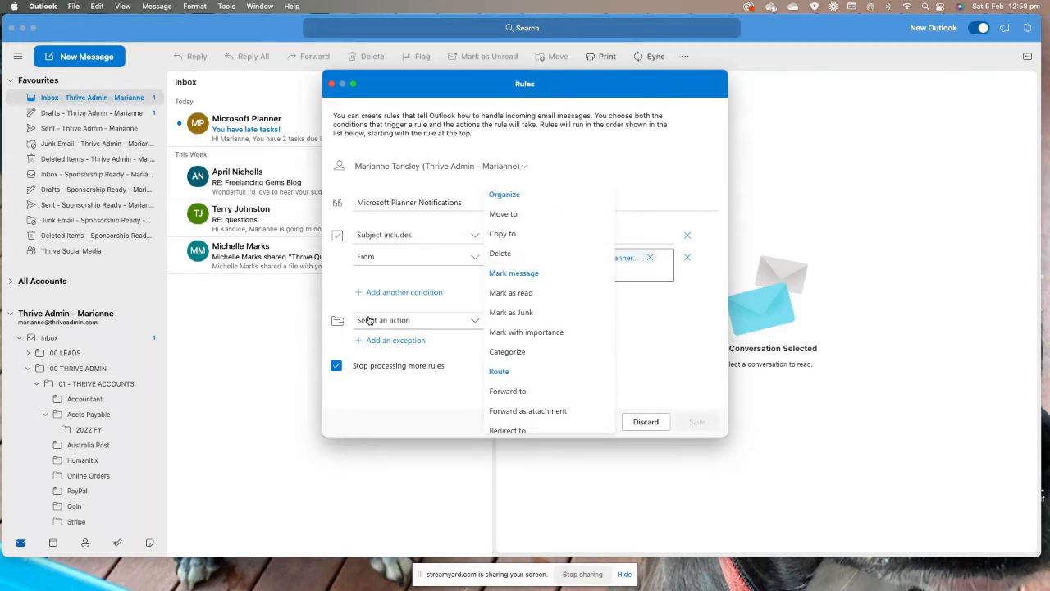
click(533, 294)
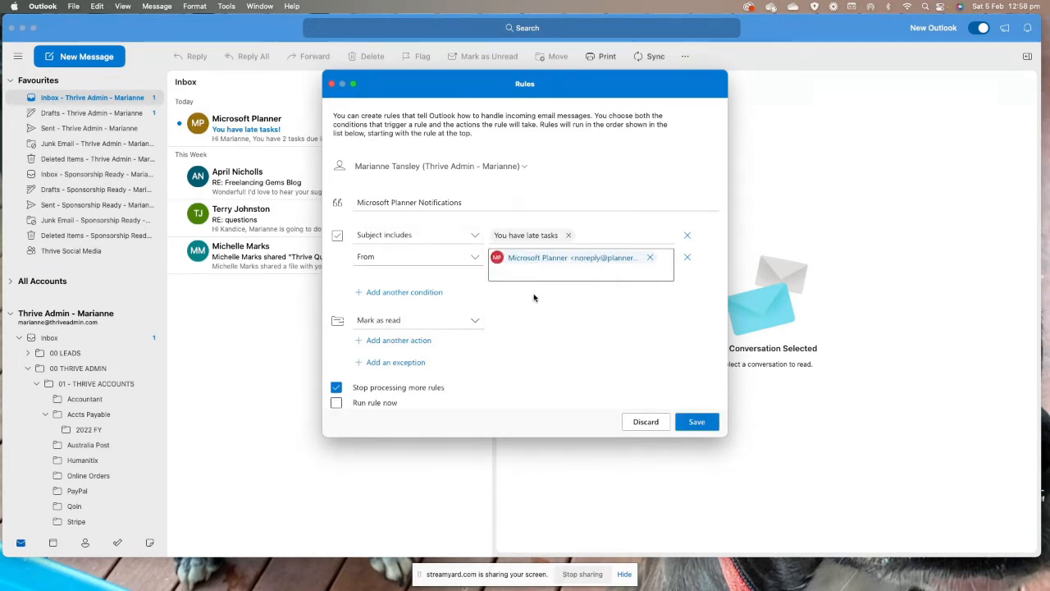
click(390, 342)
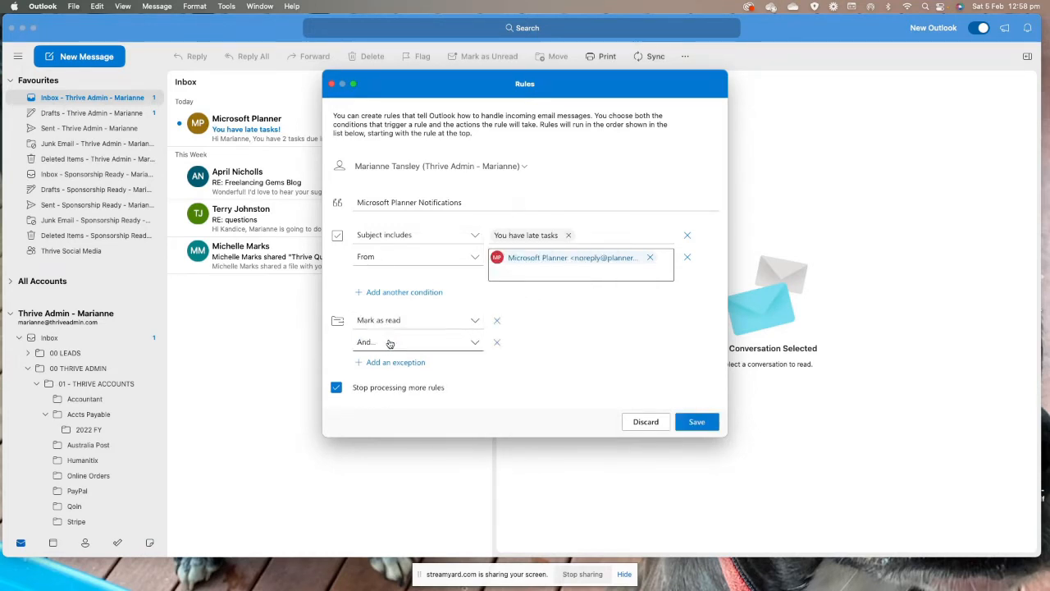
click(387, 347)
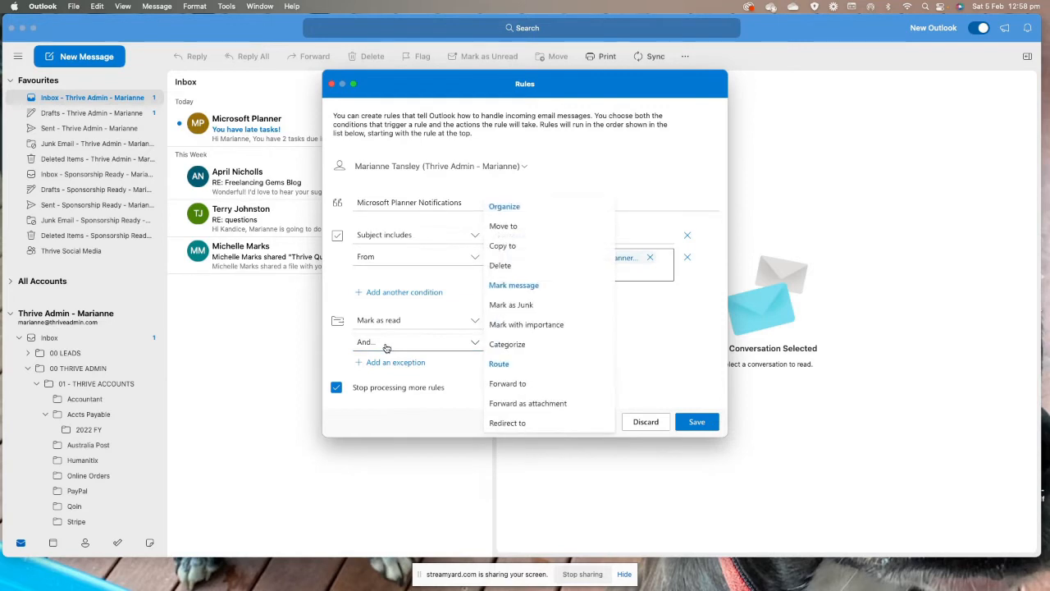
click(506, 227)
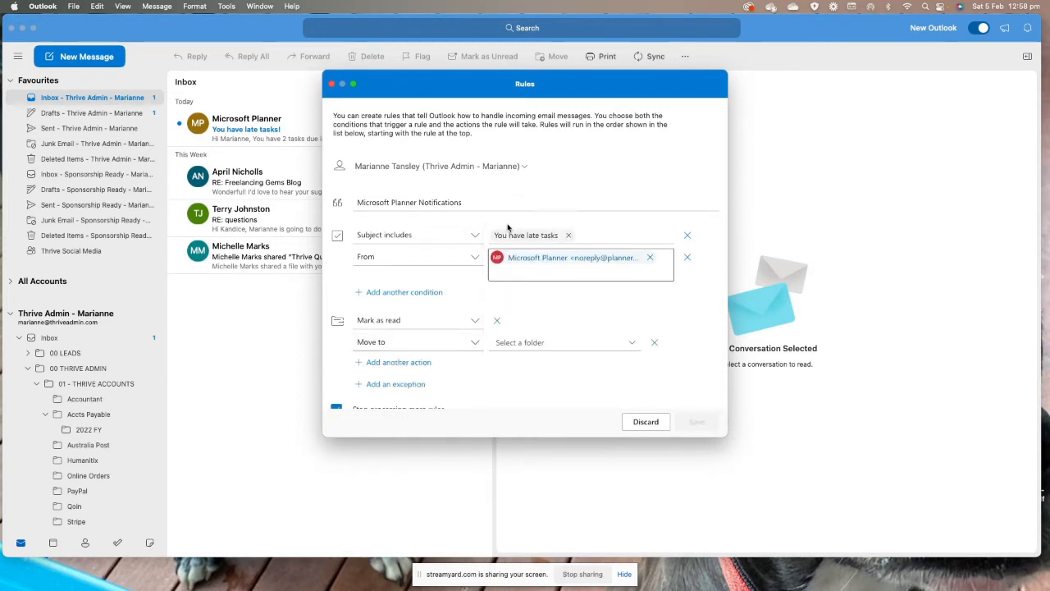
click(549, 346)
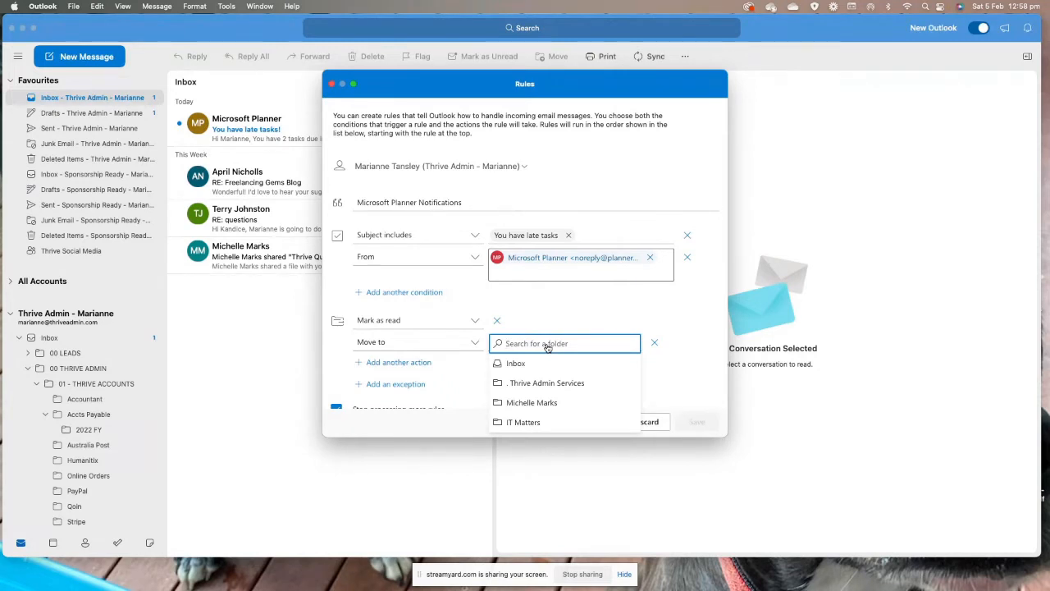
text(plann)
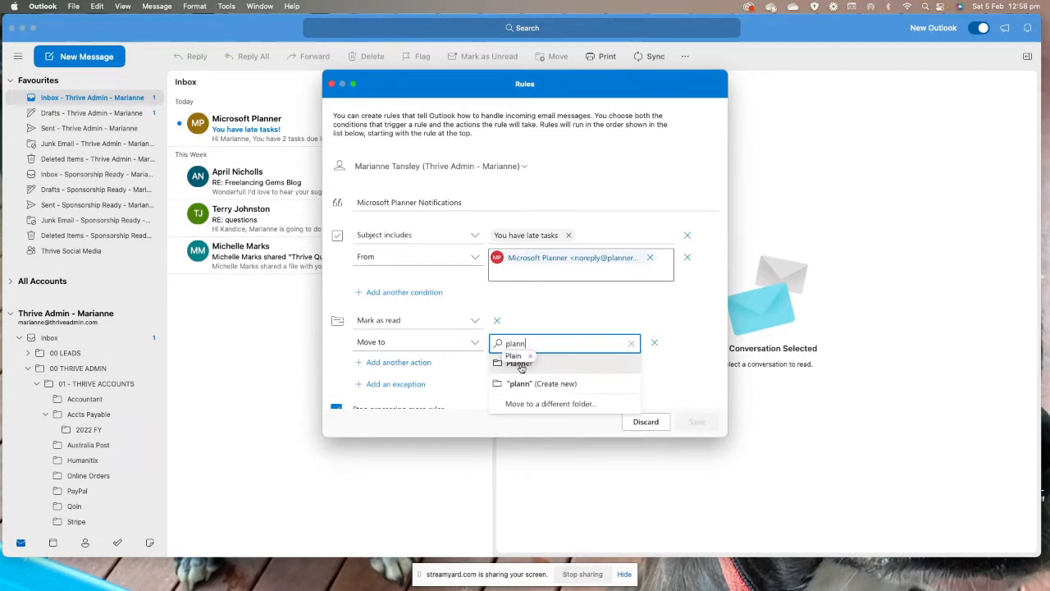
click(530, 365)
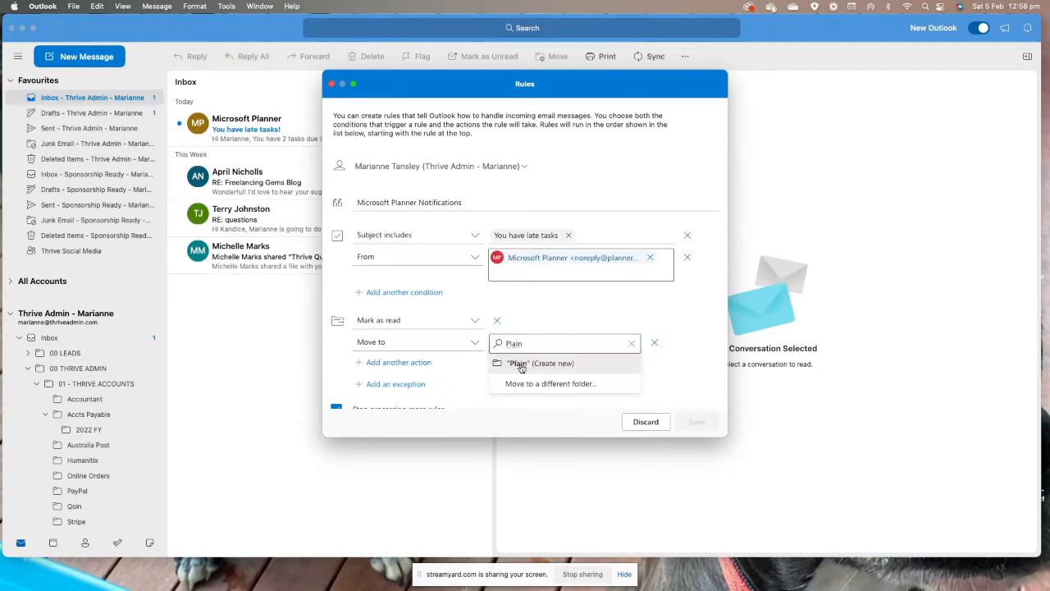
click(654, 342)
Step: Add "Move to" as the rule's second action and search for its destination folder with "plann"
click(396, 341)
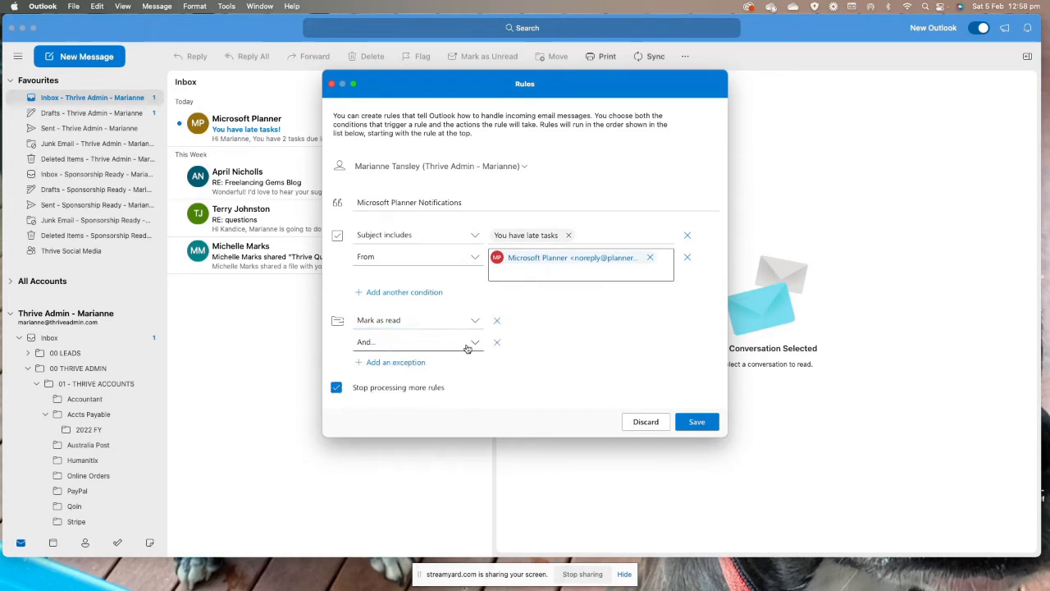
click(473, 342)
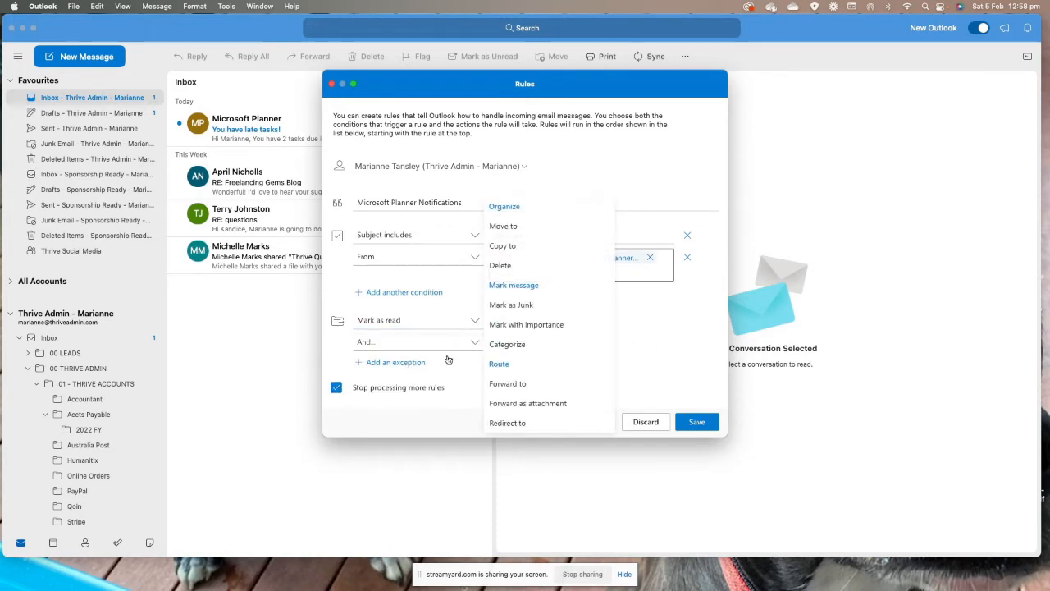
click(504, 225)
click(531, 343)
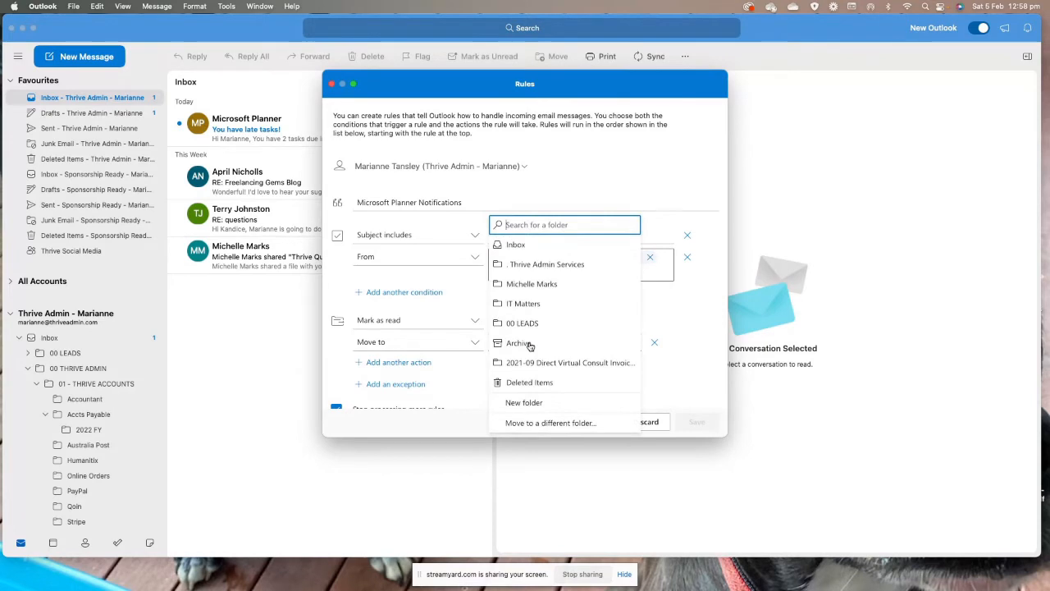
text(plann)
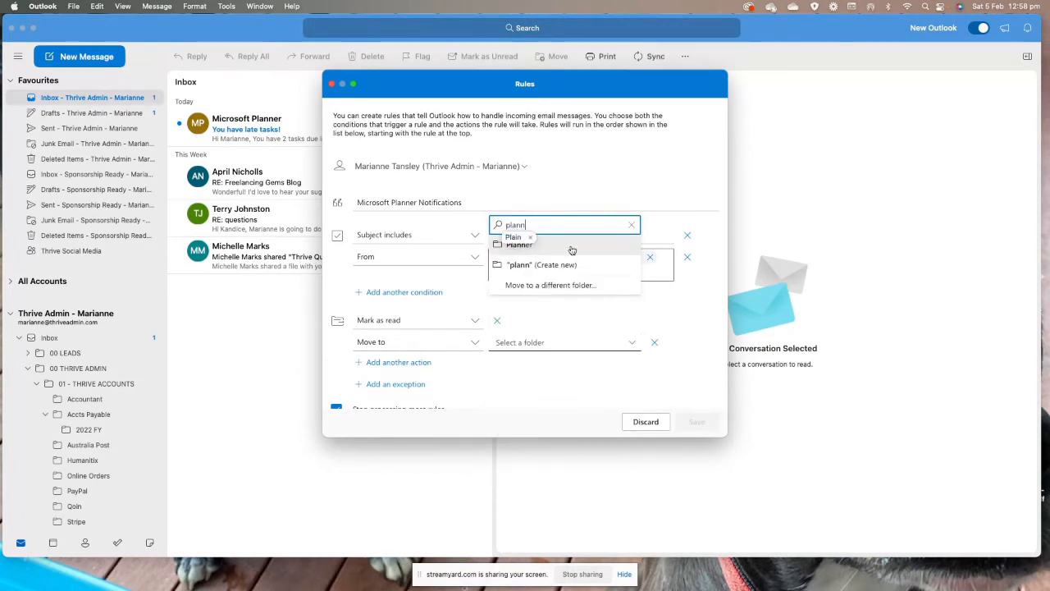
click(572, 250)
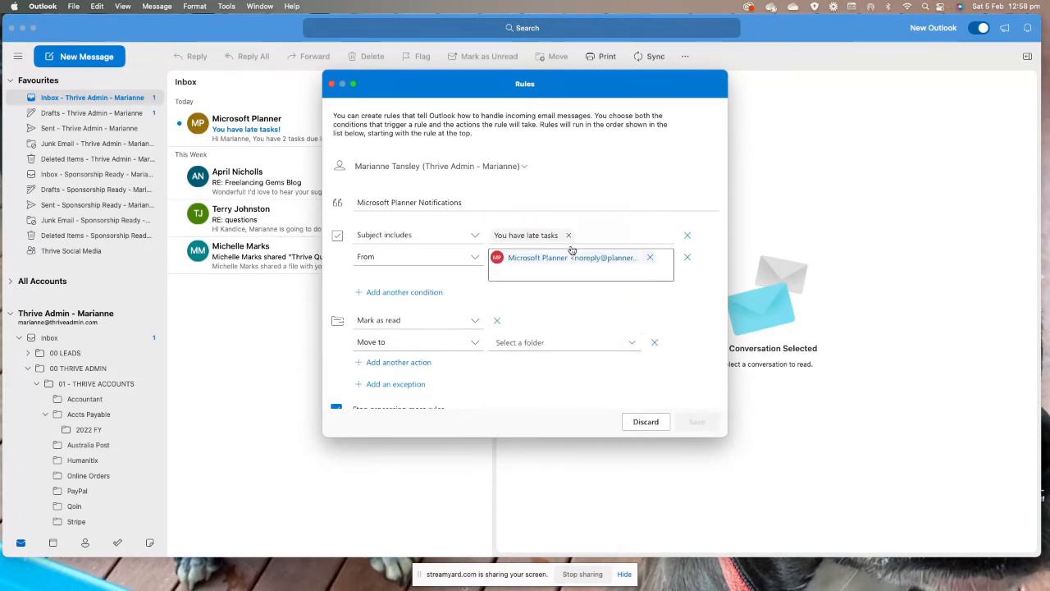
Step: Choose the existing Planner folder under Admin Support as the destination for the "Move to" action
click(545, 343)
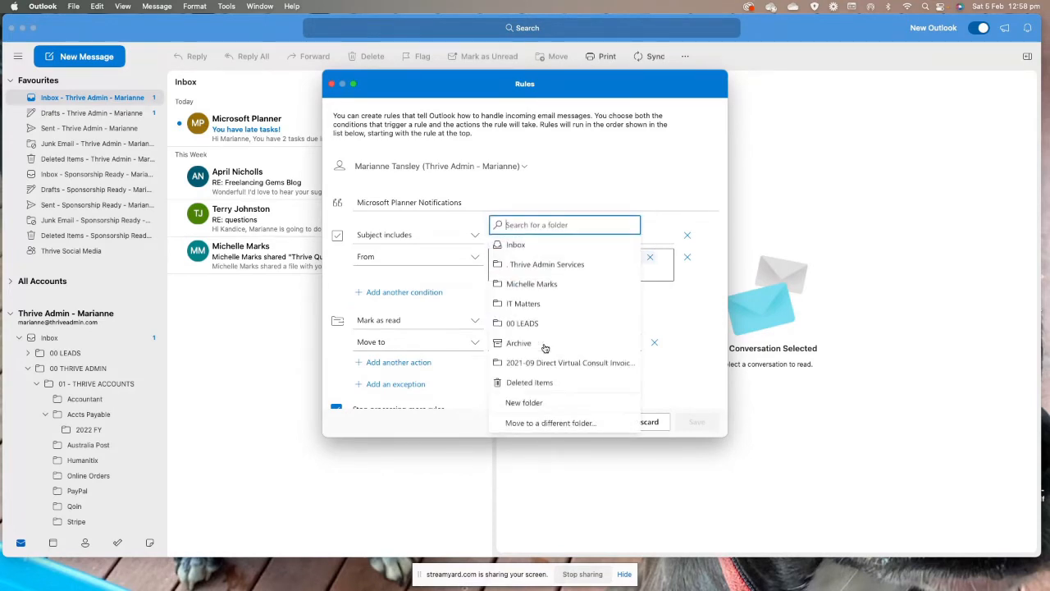
click(549, 423)
scroll(548, 394, down, 5)
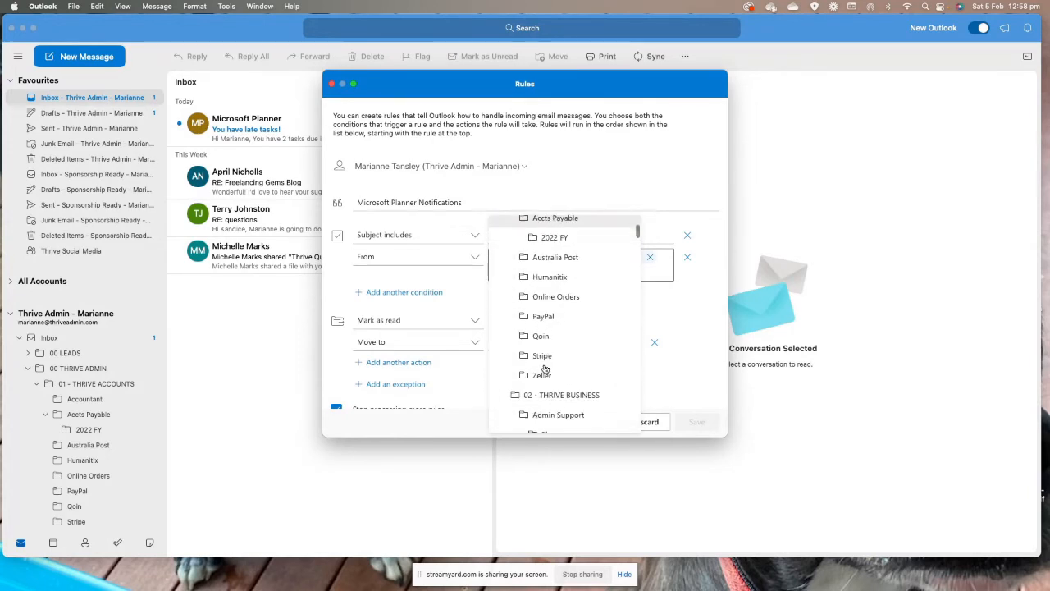
scroll(545, 370, down, 5)
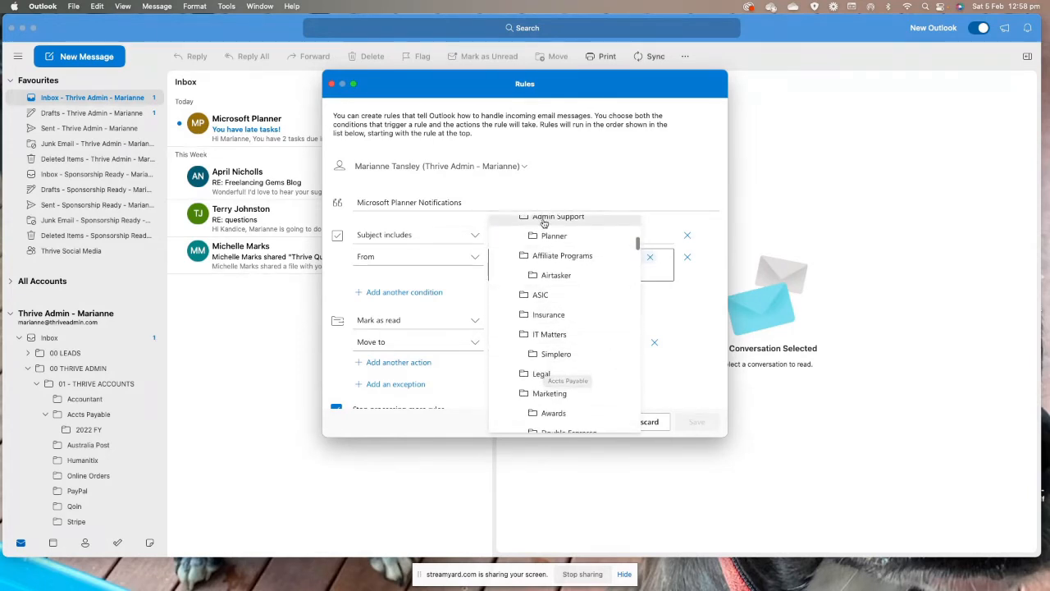
click(553, 238)
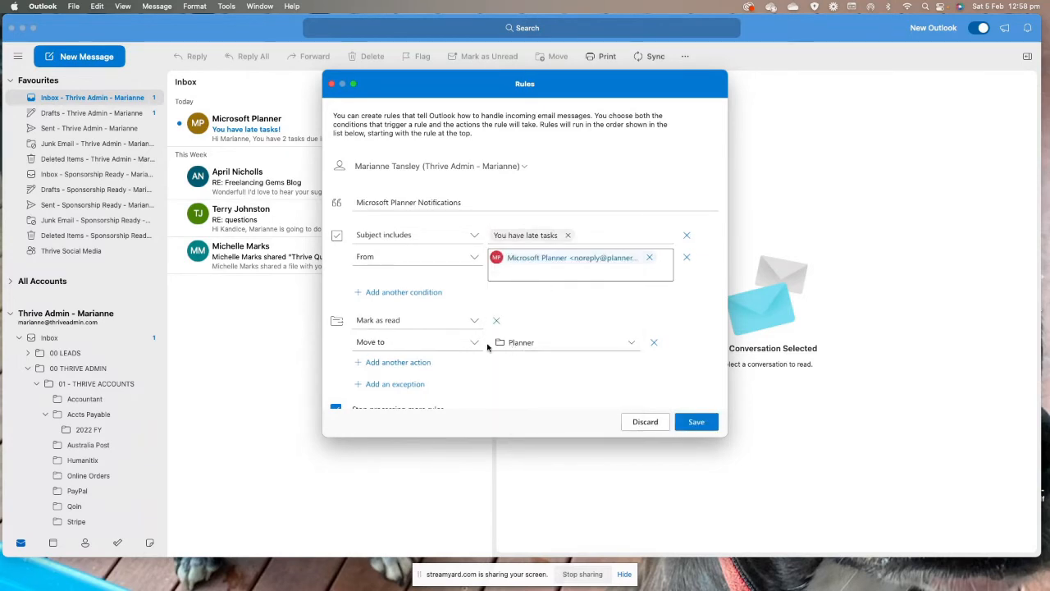
Step: Turn off "Stop processing more rules" for the Microsoft Planner Notifications rule and save it
scroll(418, 383, down, 1)
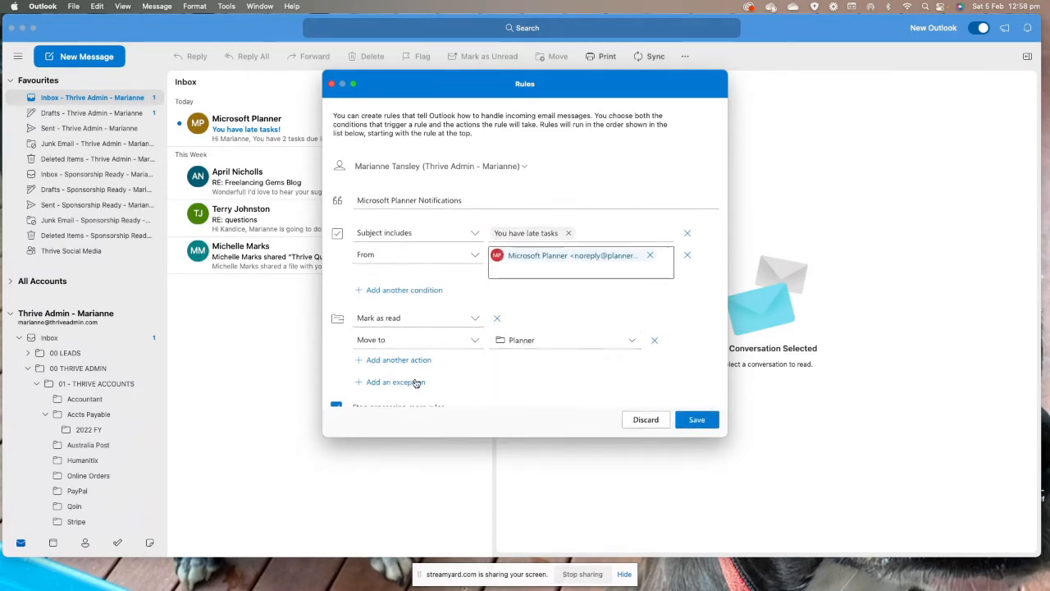
scroll(439, 378, down, 2)
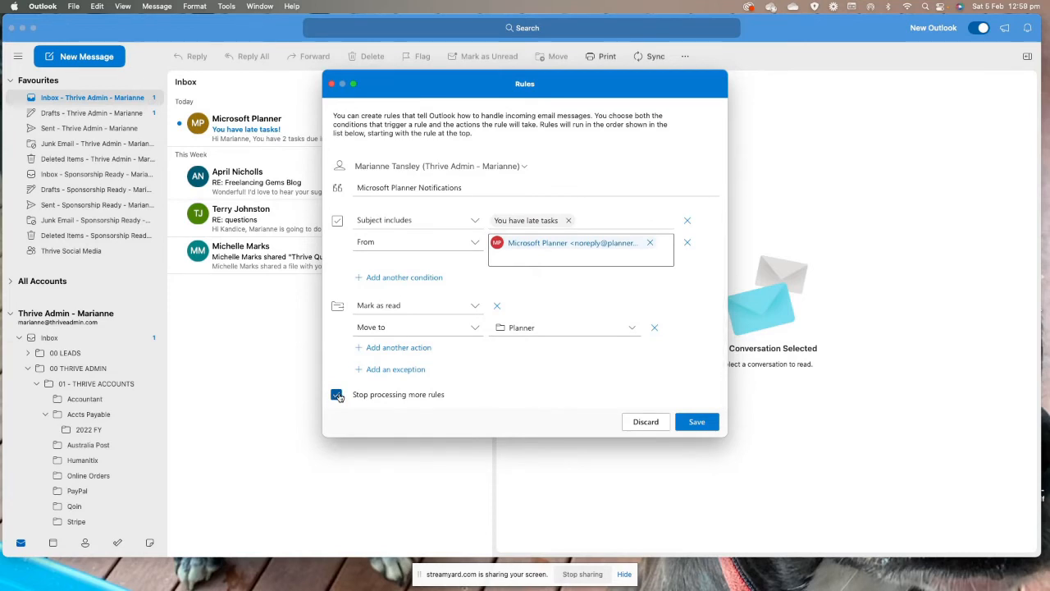
click(339, 397)
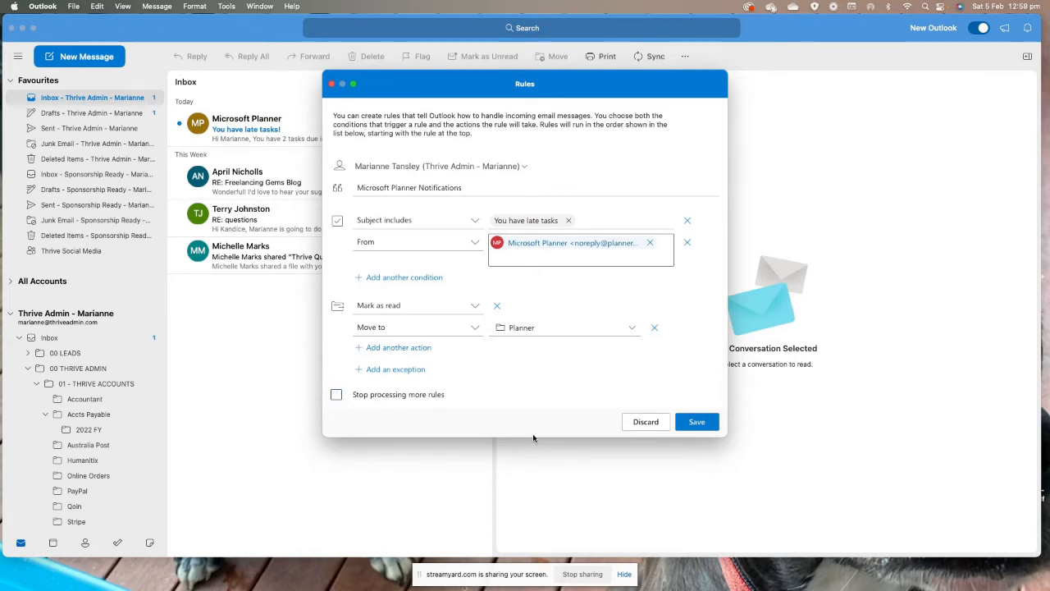
click(336, 397)
click(336, 397)
click(696, 422)
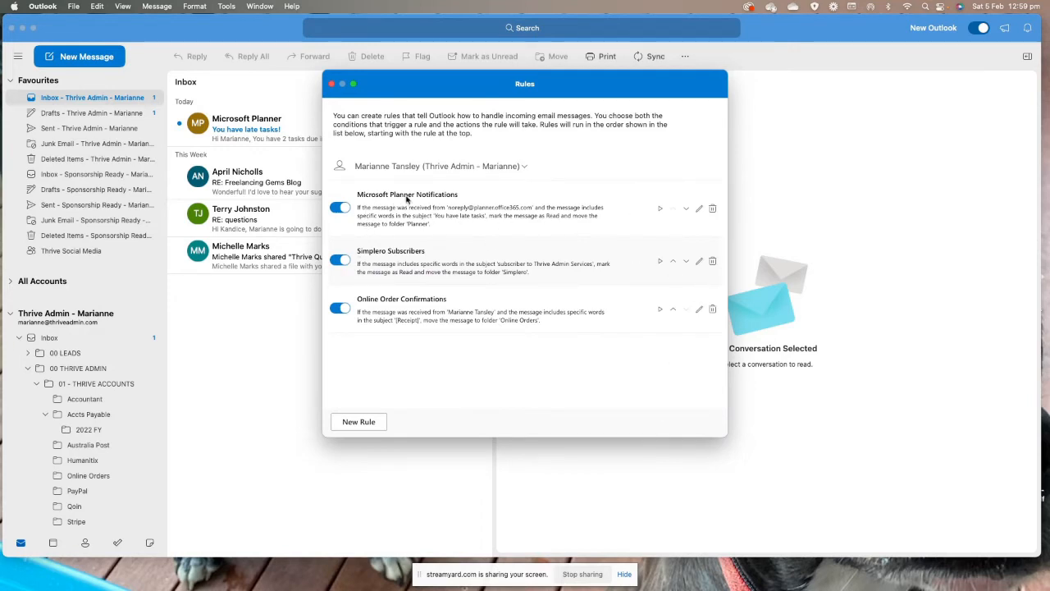
Step: Reorder the rules so that Microsoft Planner Notifications runs first, Online Order Confirmations second and Simplero Subscribers last
drag(387, 299, 422, 189)
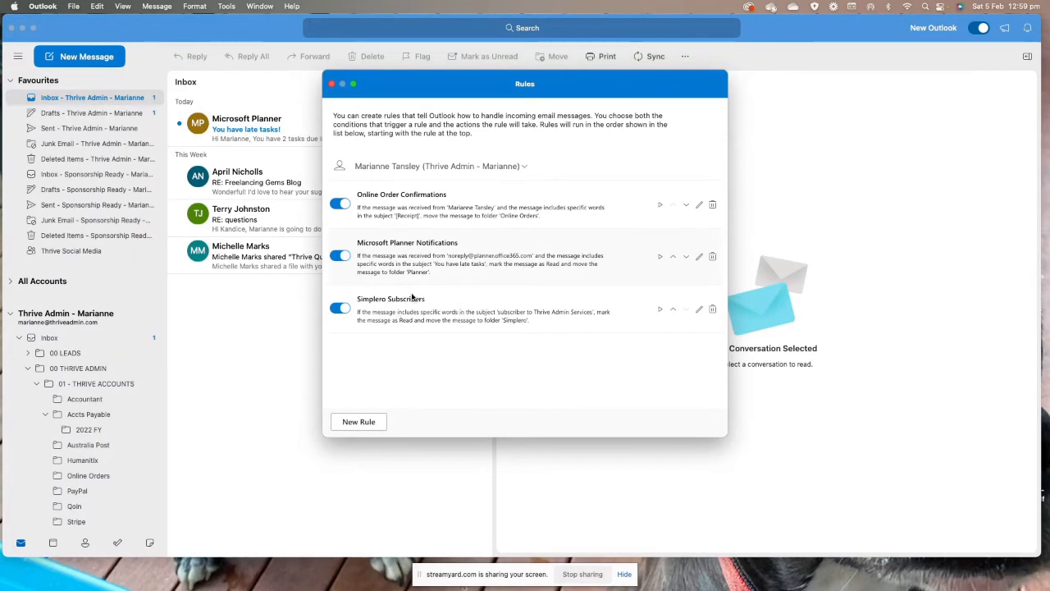
click(341, 205)
click(341, 204)
drag(429, 268, 418, 186)
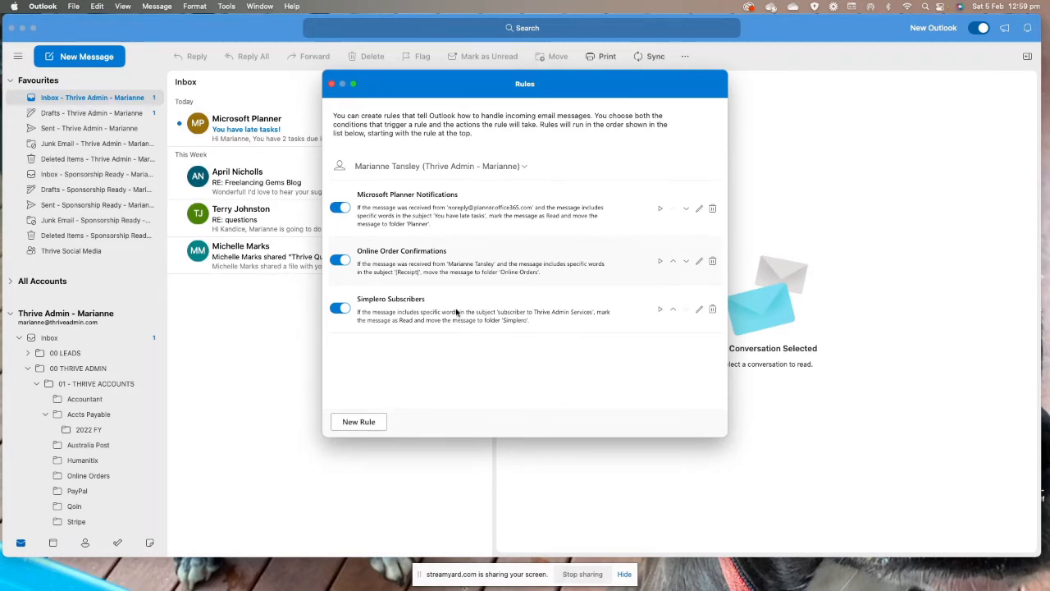
Step: Switch the Microsoft Planner Notifications rule off and on again, and run it on the existing inbox messages
click(343, 210)
click(336, 210)
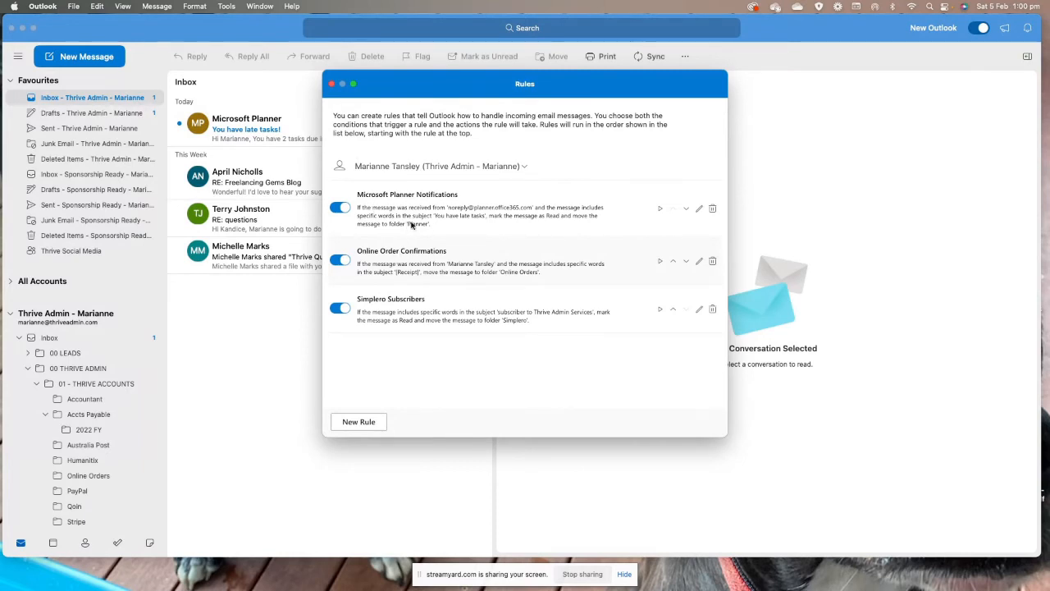
click(661, 211)
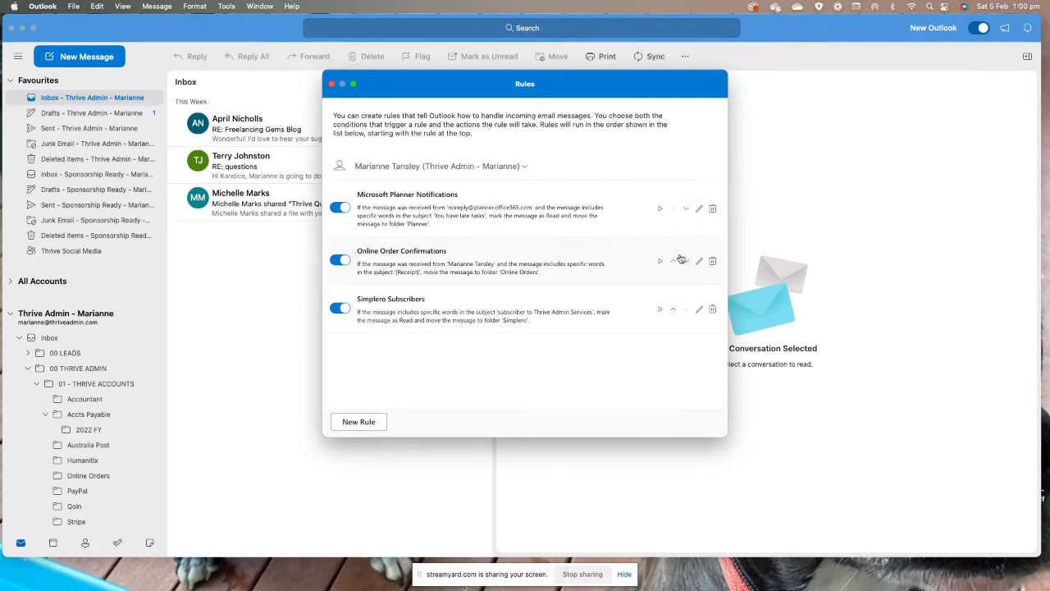
Step: Review the settings of the Microsoft Planner Notifications, Online Order Confirmations and Simplero Subscribers rules one by one, discarding each without changes
click(699, 209)
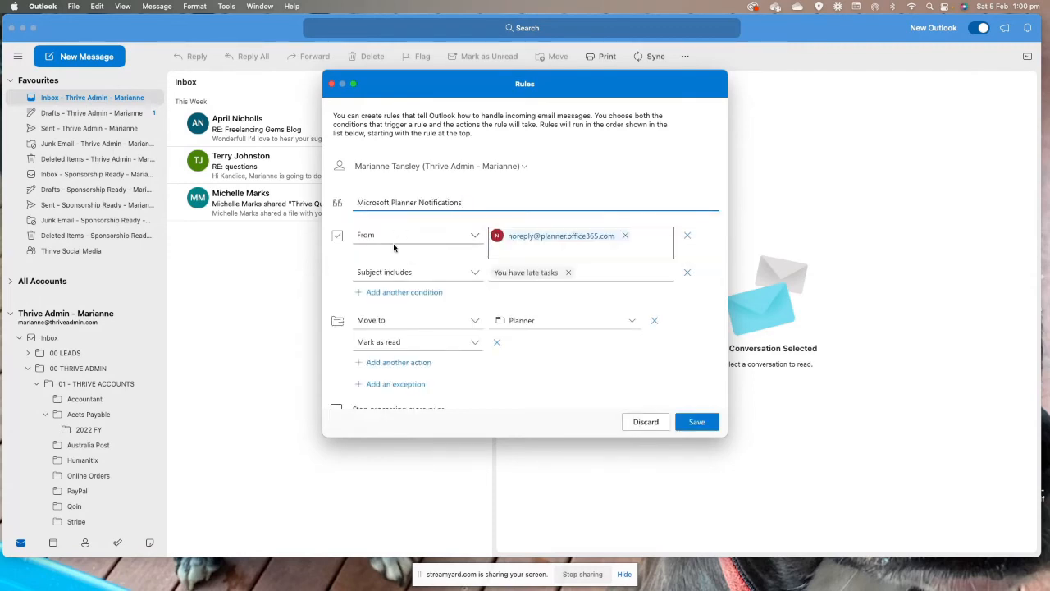
scroll(500, 350, down, 2)
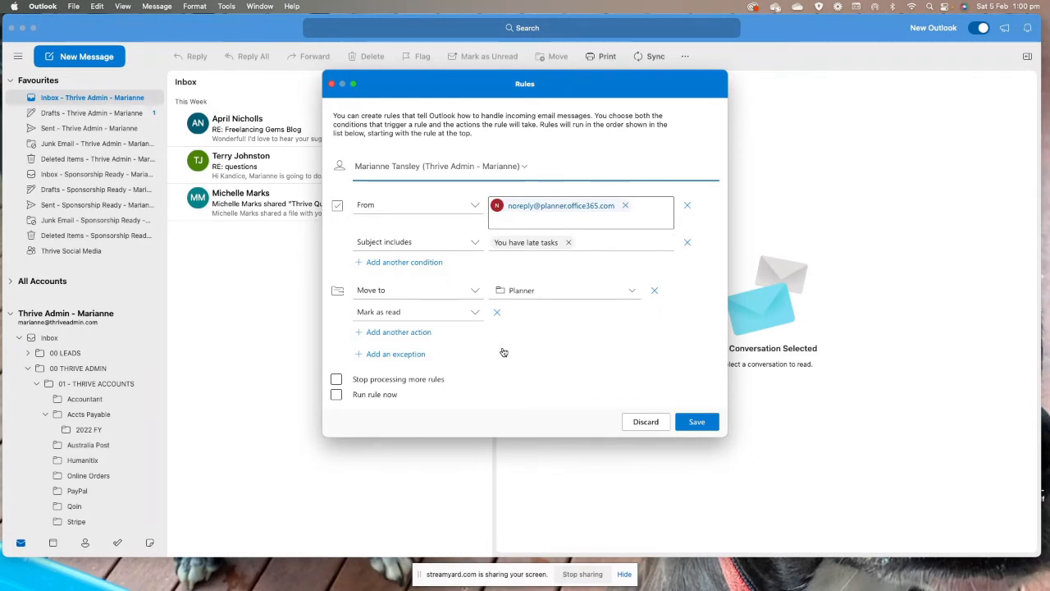
click(646, 422)
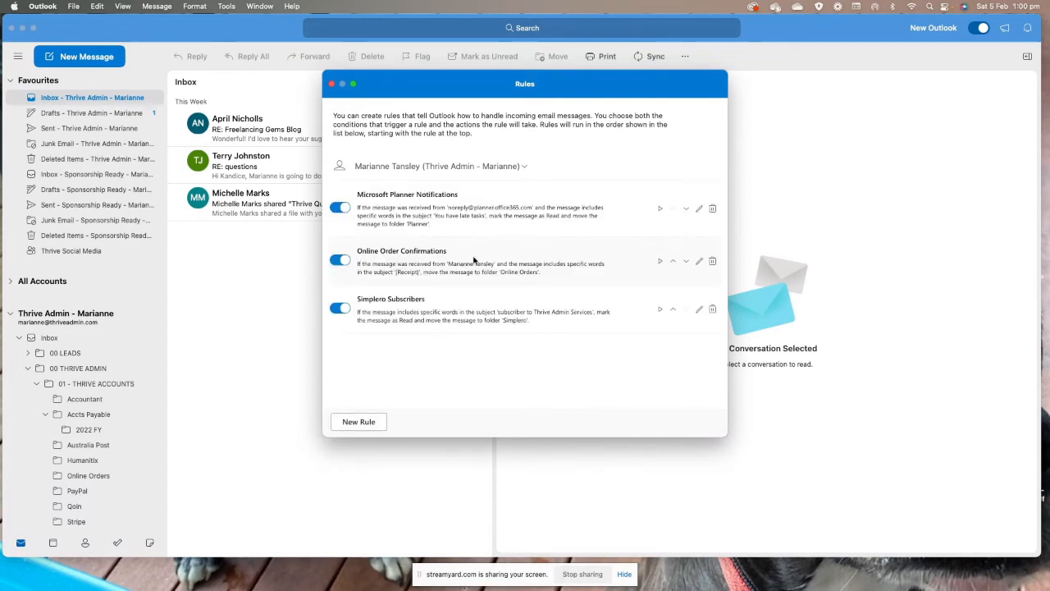
click(697, 261)
scroll(367, 376, down, 1)
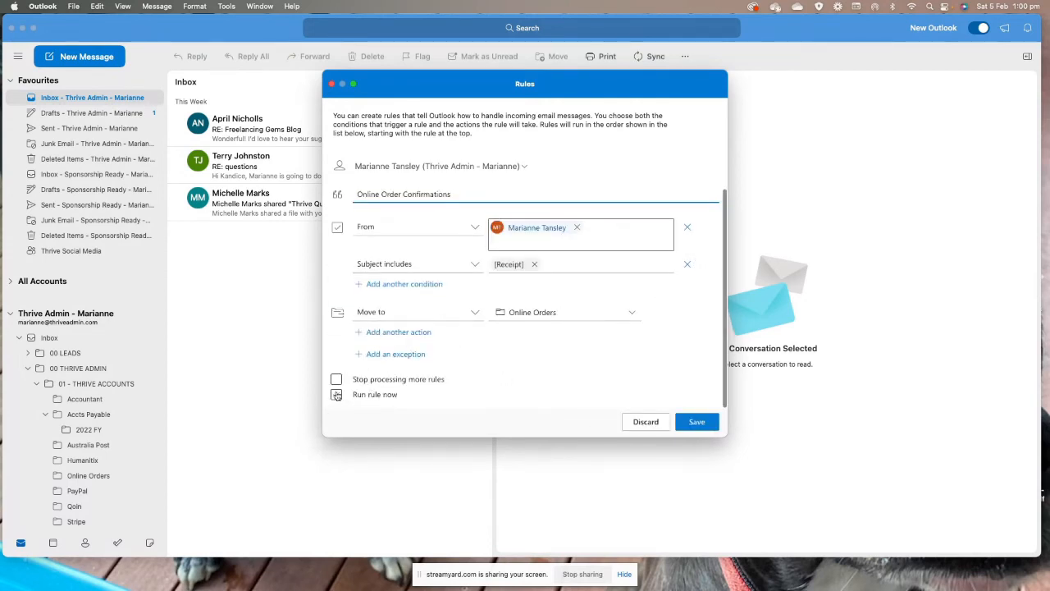
click(647, 423)
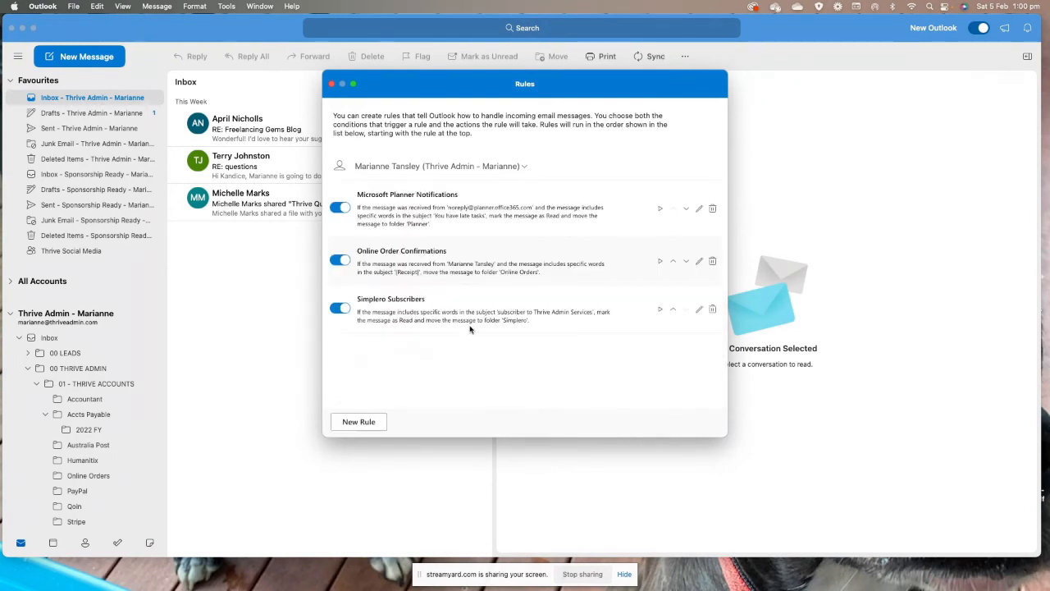
click(699, 309)
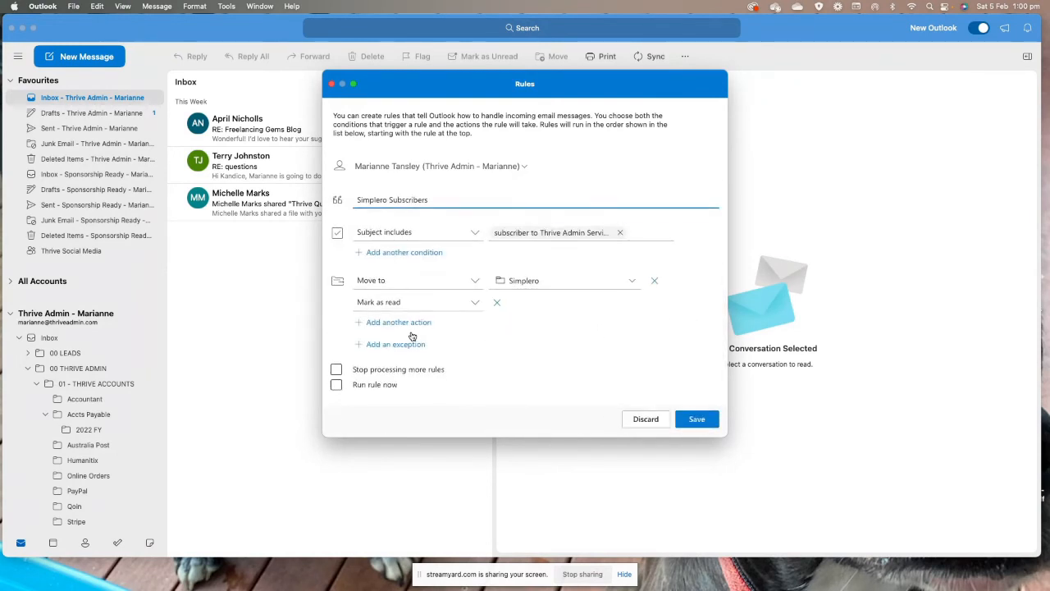
click(641, 424)
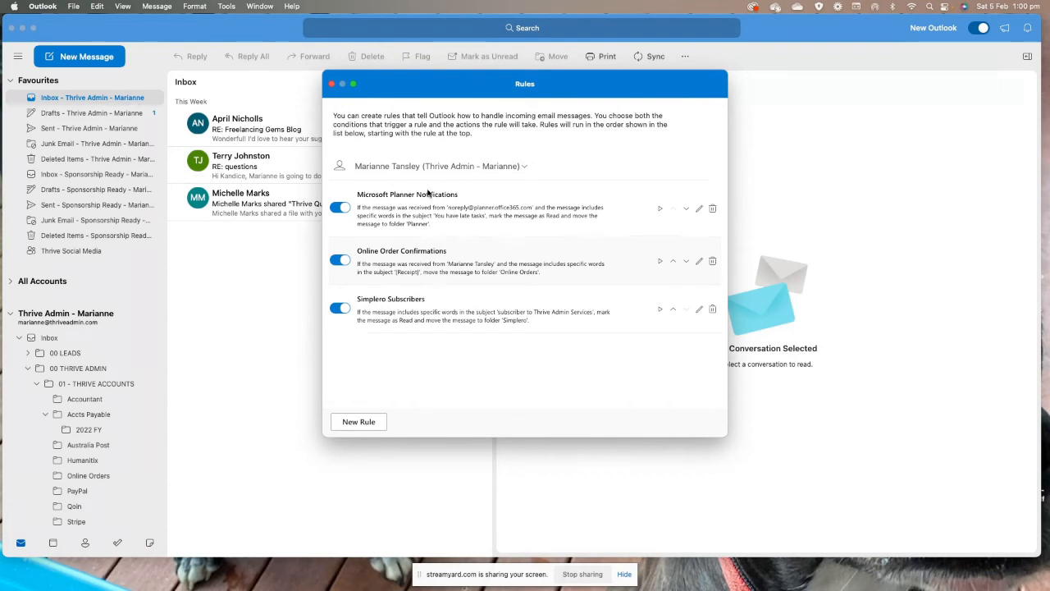
Step: Close the rules window and open the Microsoft Planner message in the Planner folder under Admin Support
click(332, 84)
scroll(71, 346, down, 10)
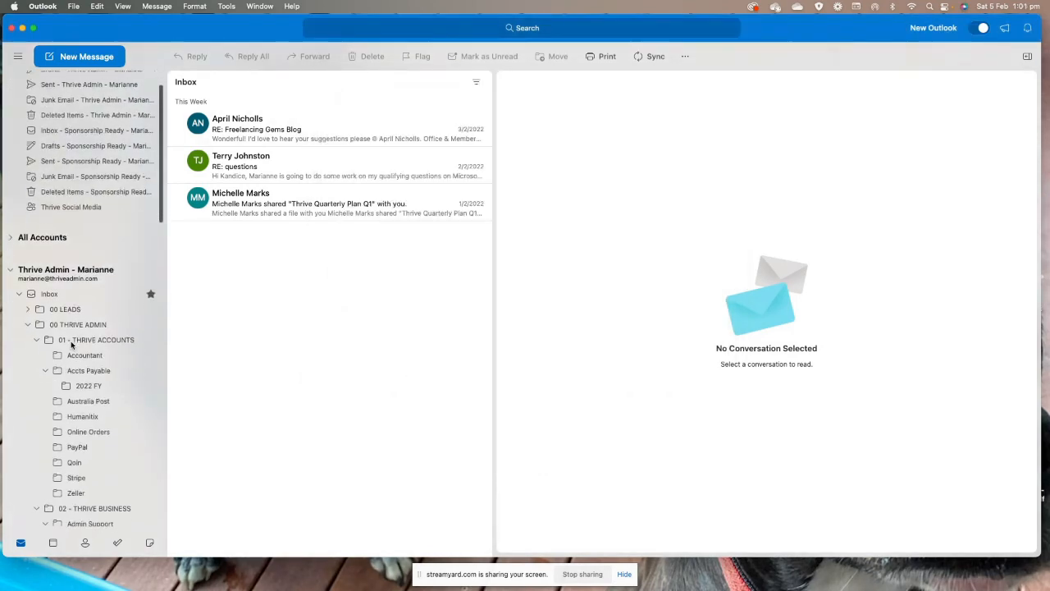
scroll(73, 369, down, 2)
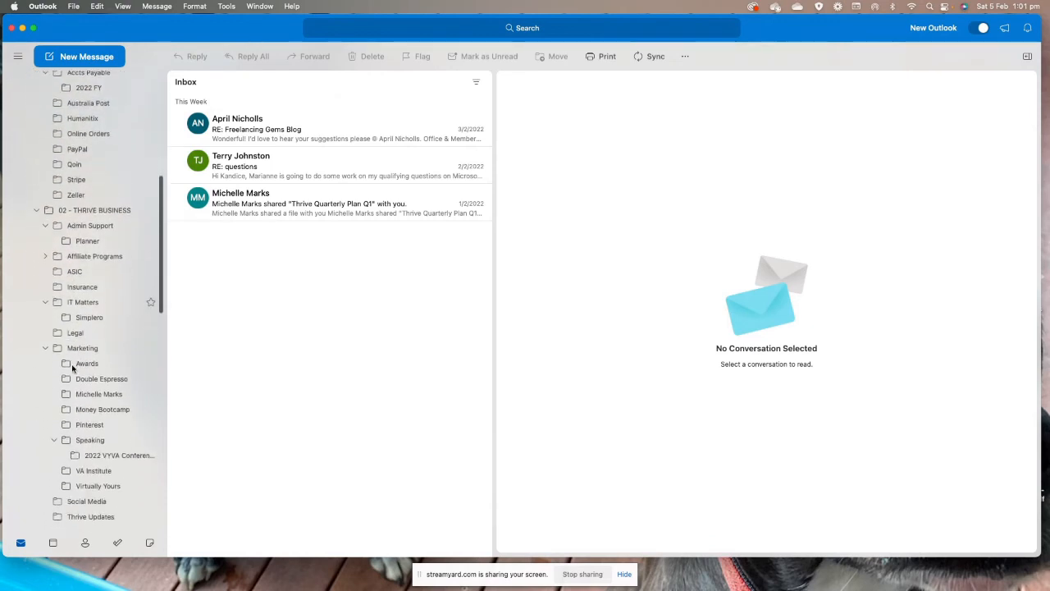
scroll(25, 304, up, 1)
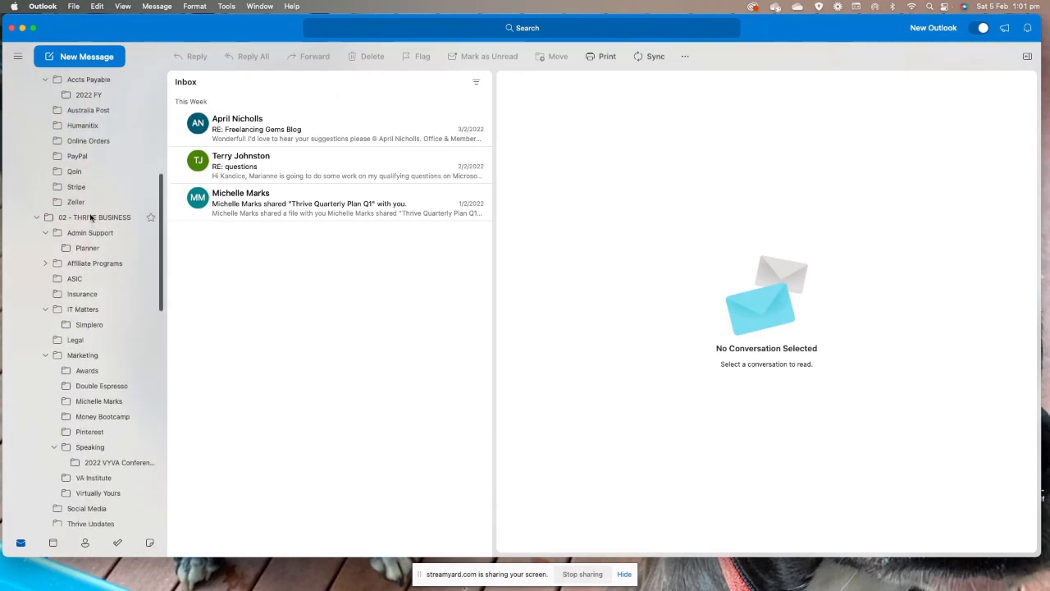
click(86, 248)
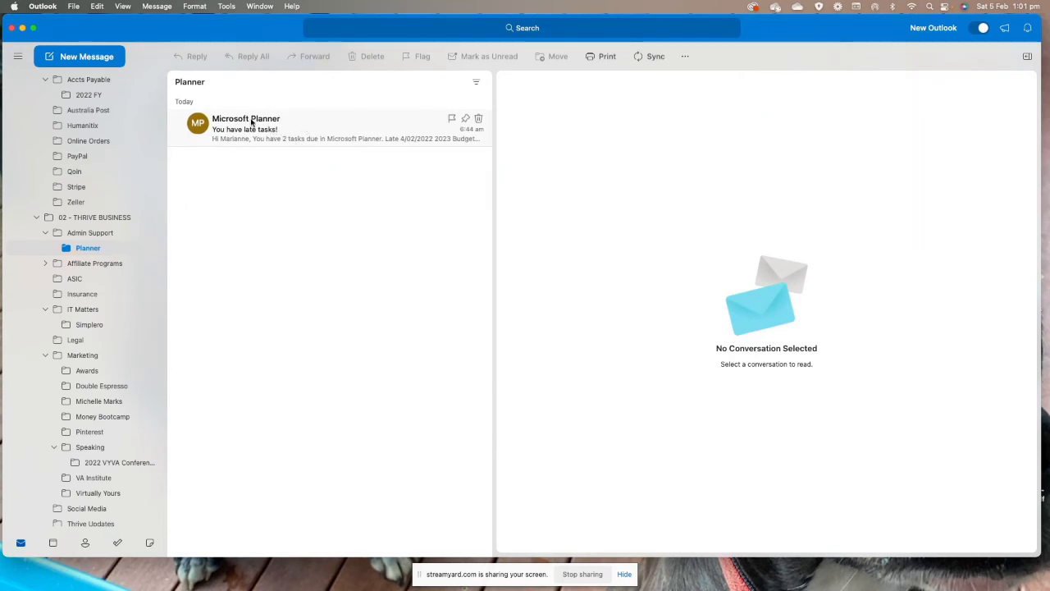
click(225, 127)
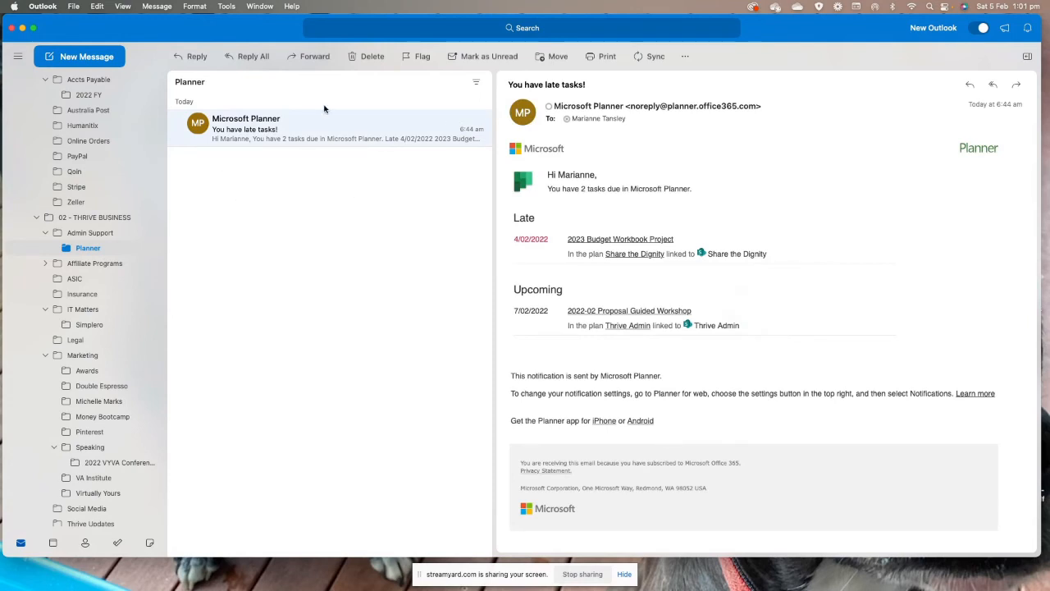